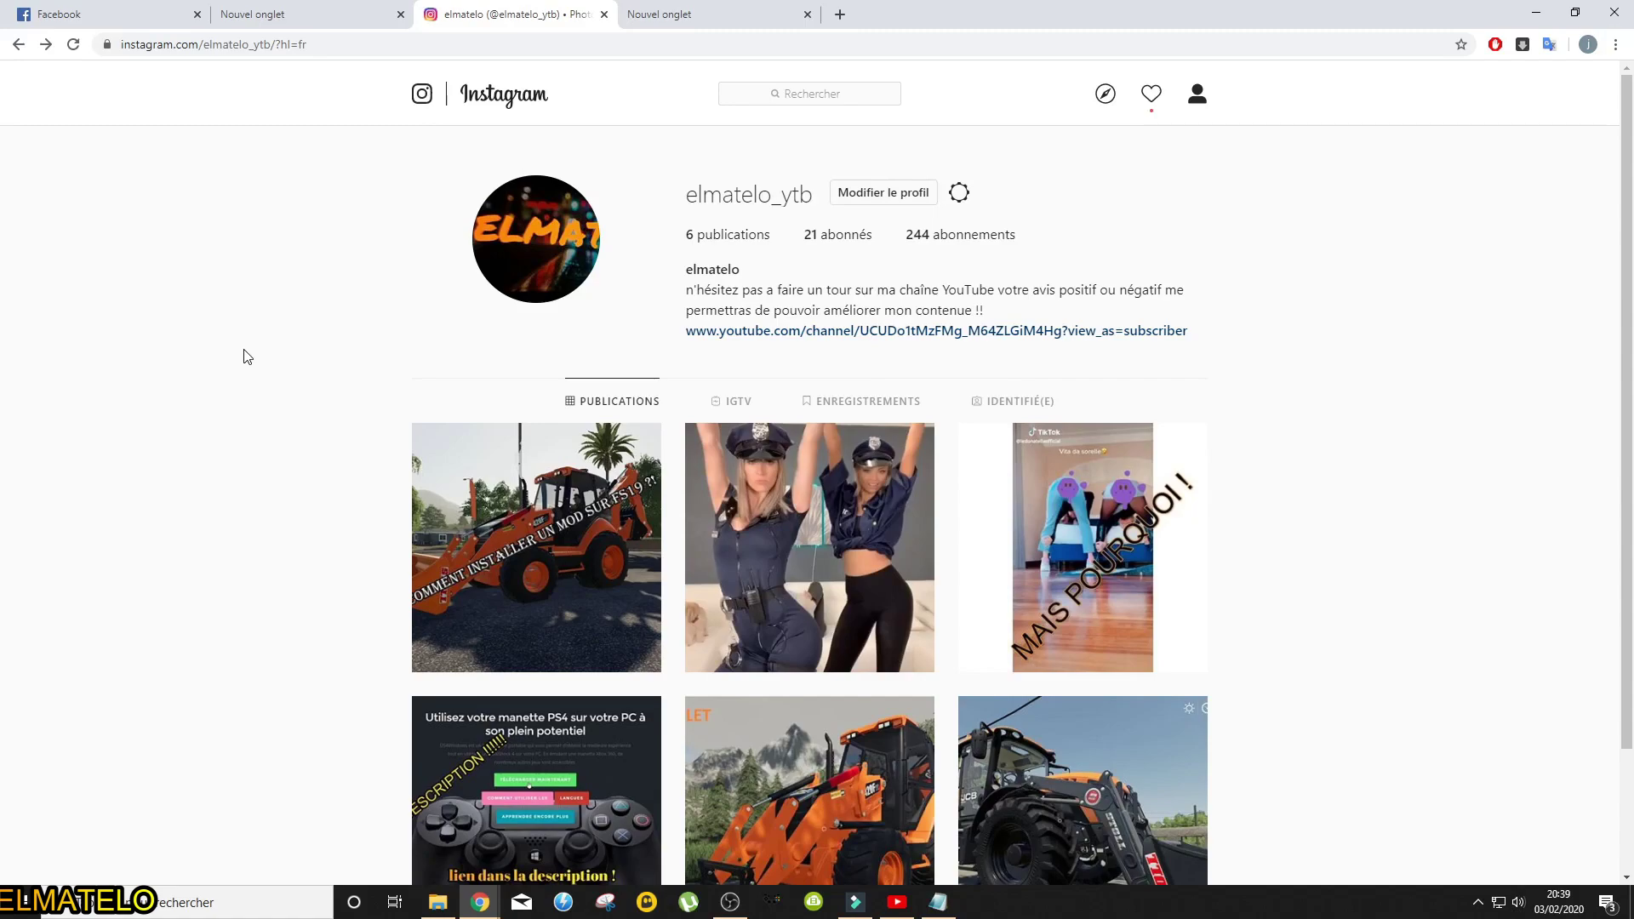
# Search the web for panzoid in the empty browser tab and open the Panzoid website.
pyautogui.click(691, 12)
pyautogui.click(172, 43)
pyautogui.press('Return')
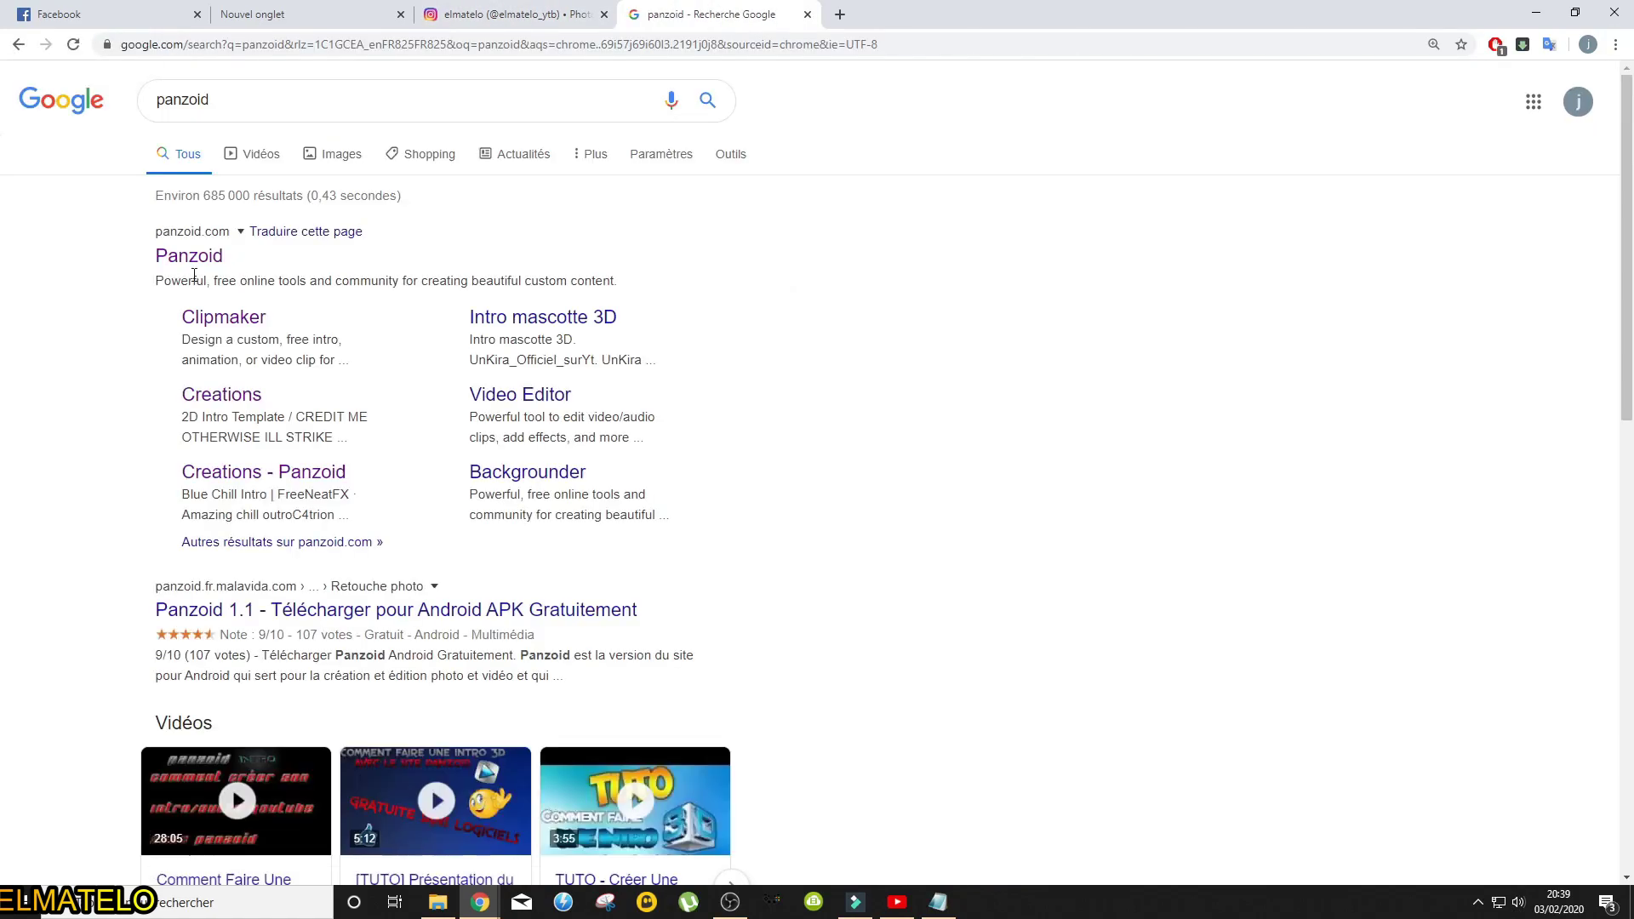
pyautogui.click(188, 256)
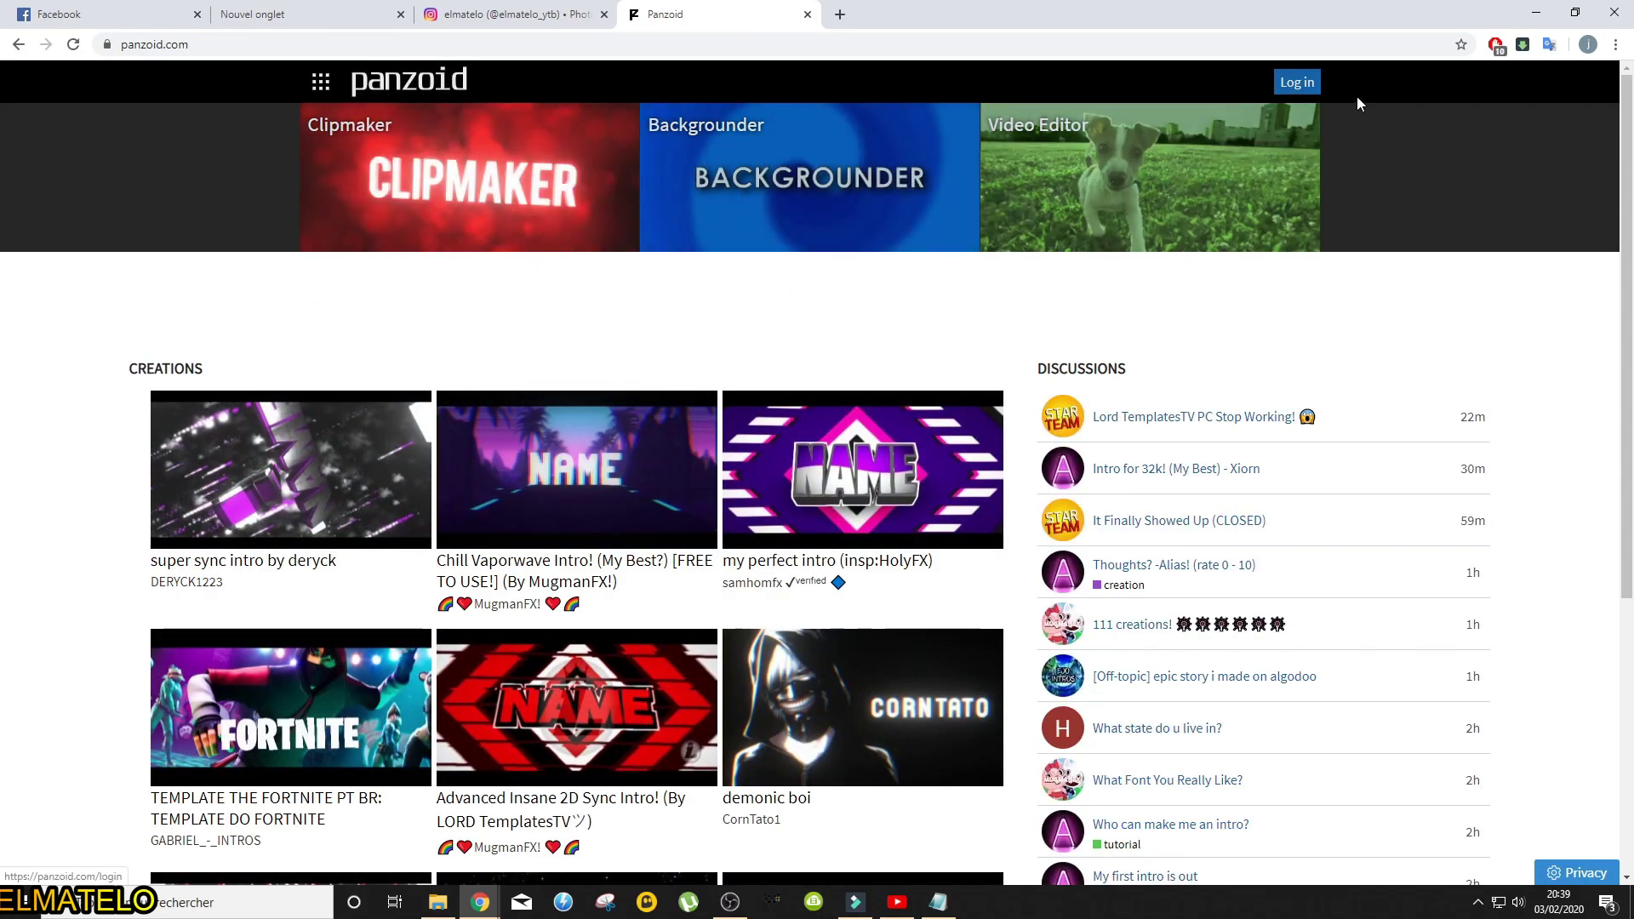
# Browse the full list of creations, choose Red Professional Template and open it in Clipmaker.
pyautogui.scroll(-1, 204, 476)
pyautogui.scroll(-2, 102, 413)
pyautogui.scroll(-2, 119, 407)
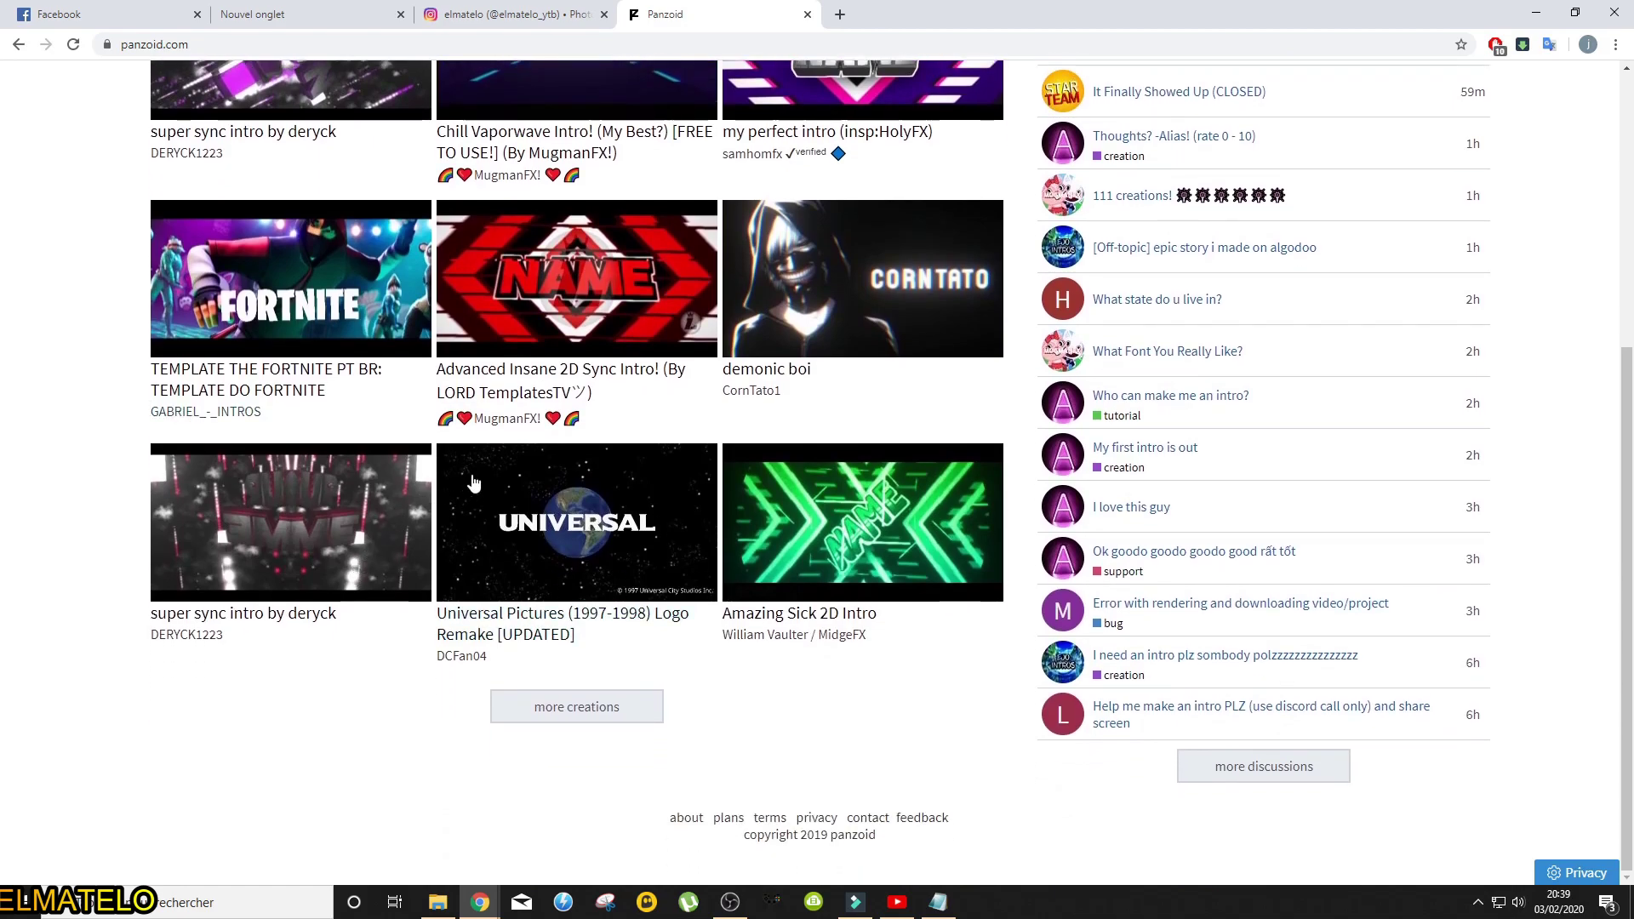
pyautogui.click(619, 706)
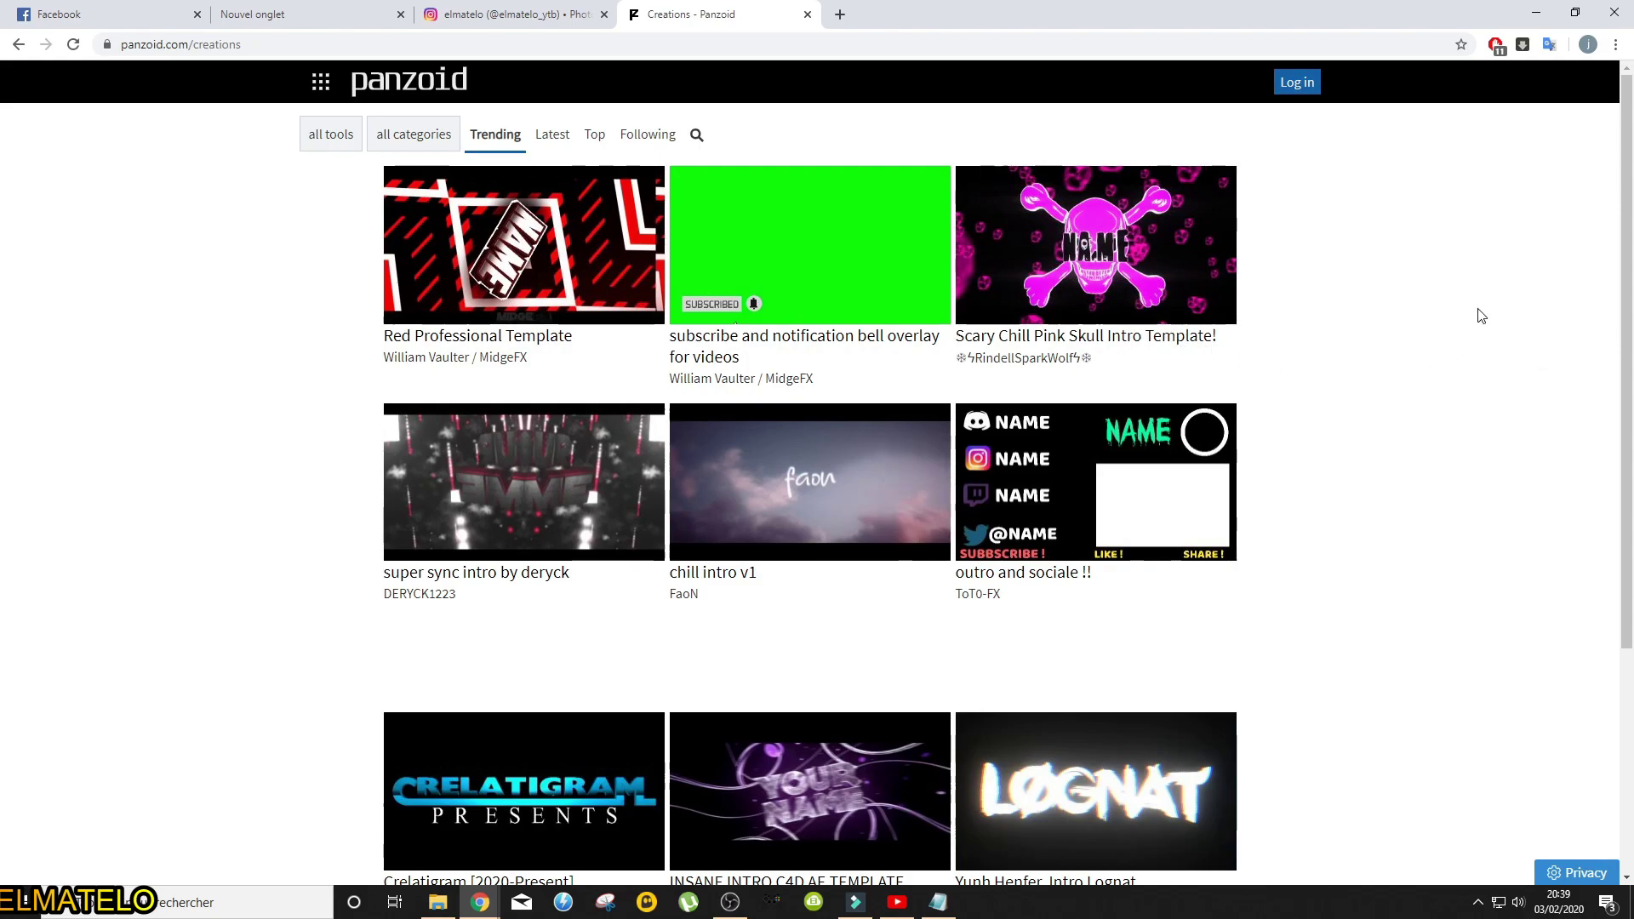
pyautogui.click(561, 255)
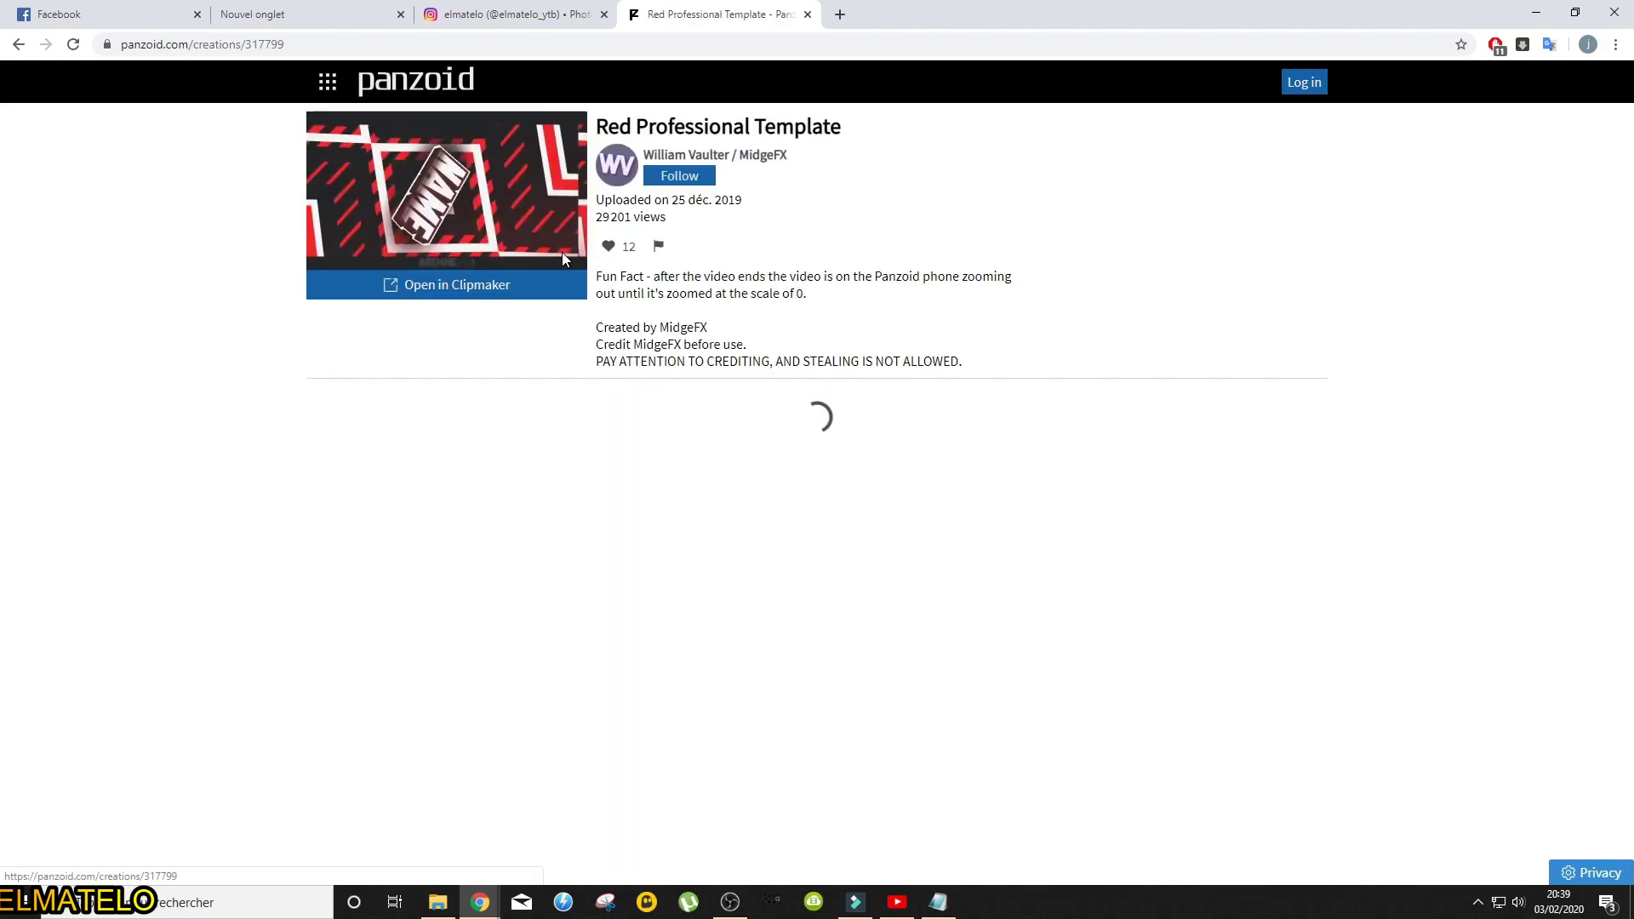
pyautogui.click(470, 289)
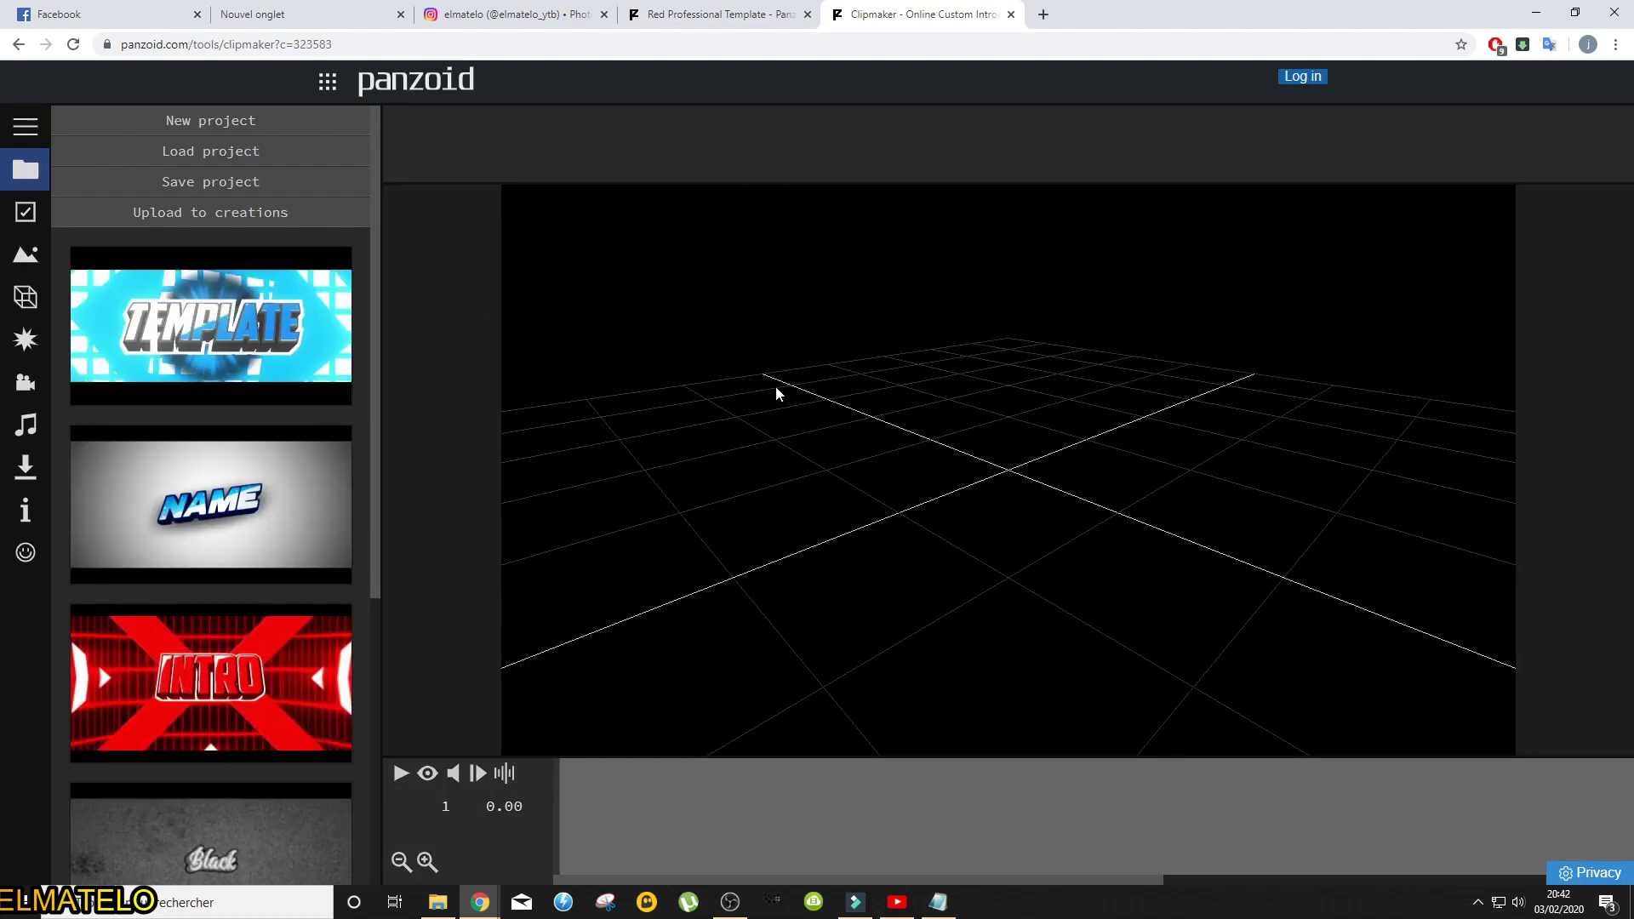
# Show the loaded intro through its camera view, play it and pause the playback.
pyautogui.click(428, 779)
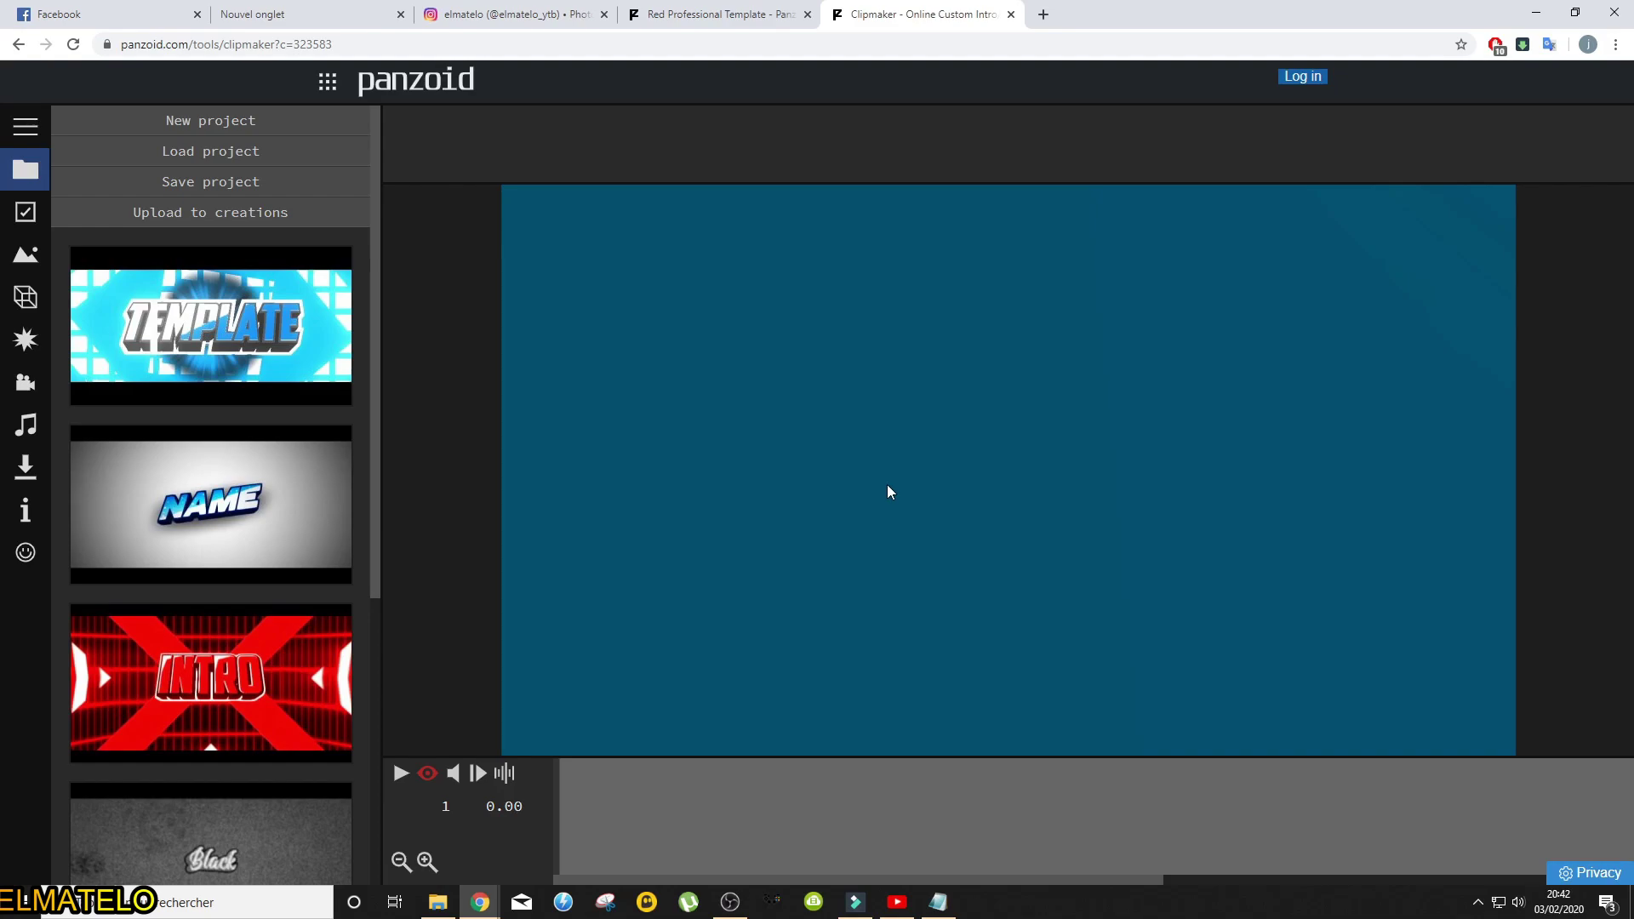
pyautogui.click(403, 784)
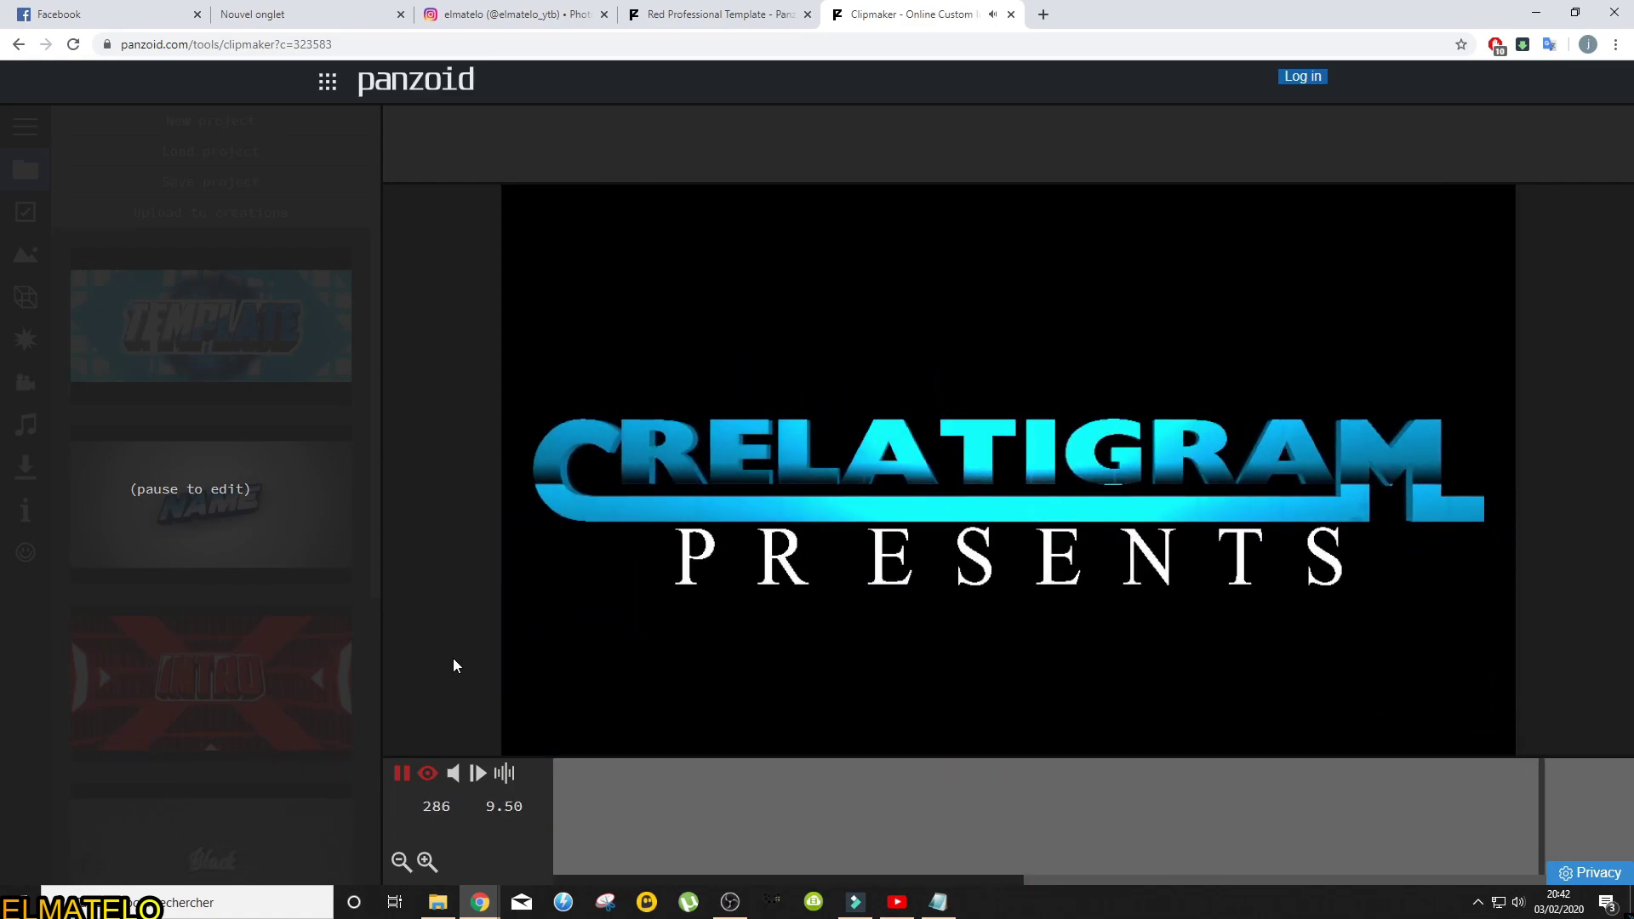
pyautogui.click(402, 773)
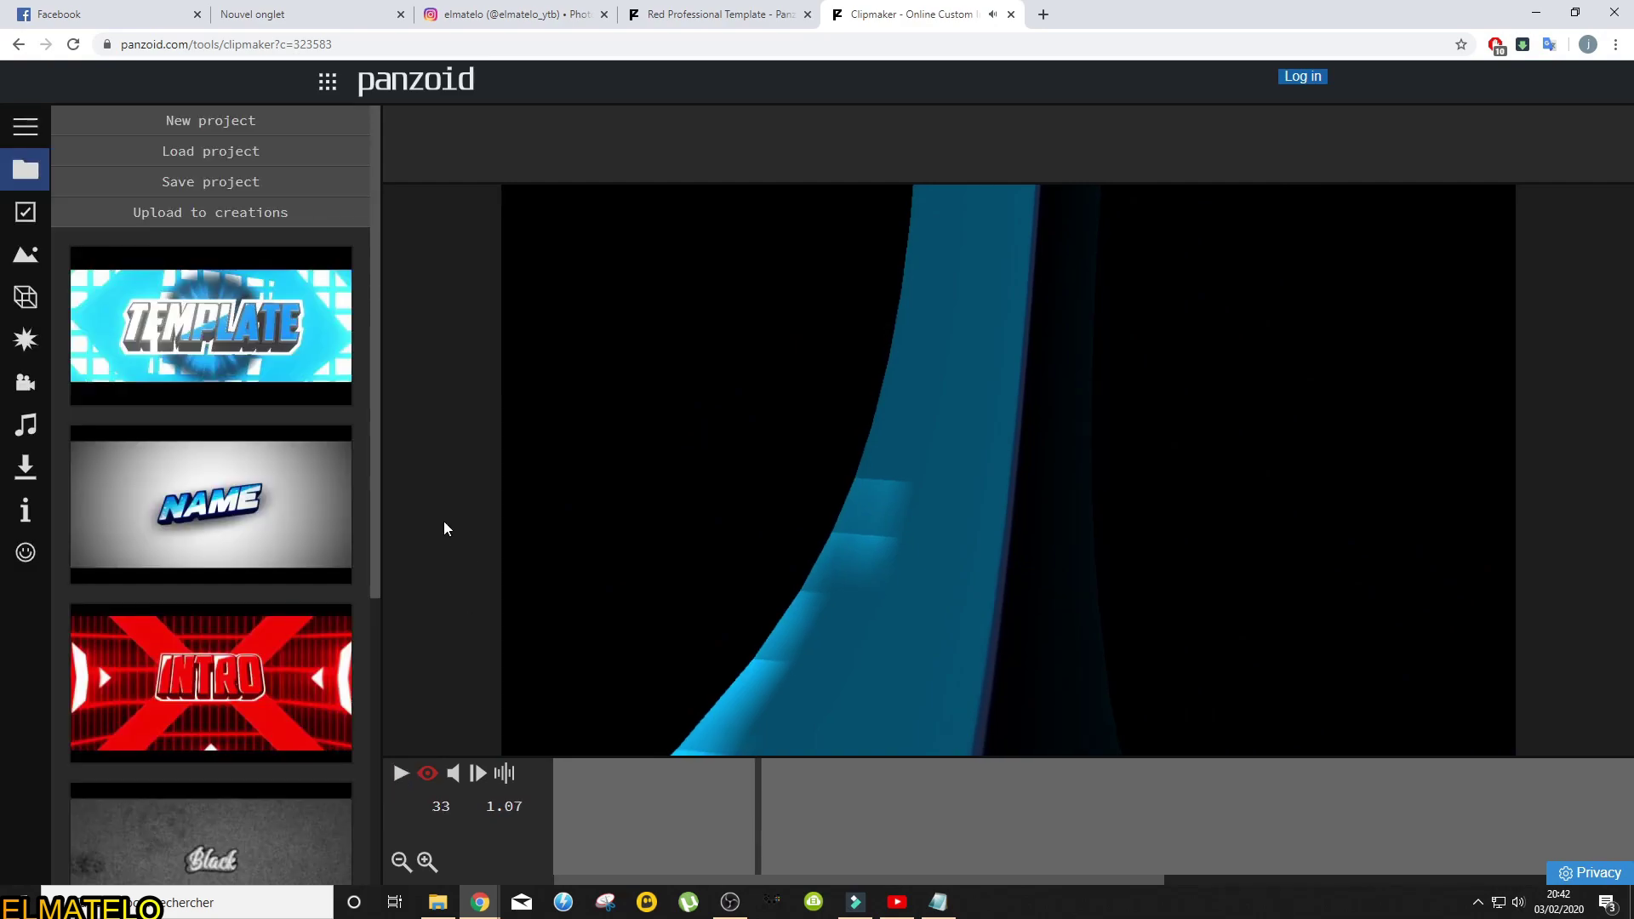
# Play the intro up to its finished title and change the CRELATIGRAM 3D text object to ELMATELO.
pyautogui.click(25, 297)
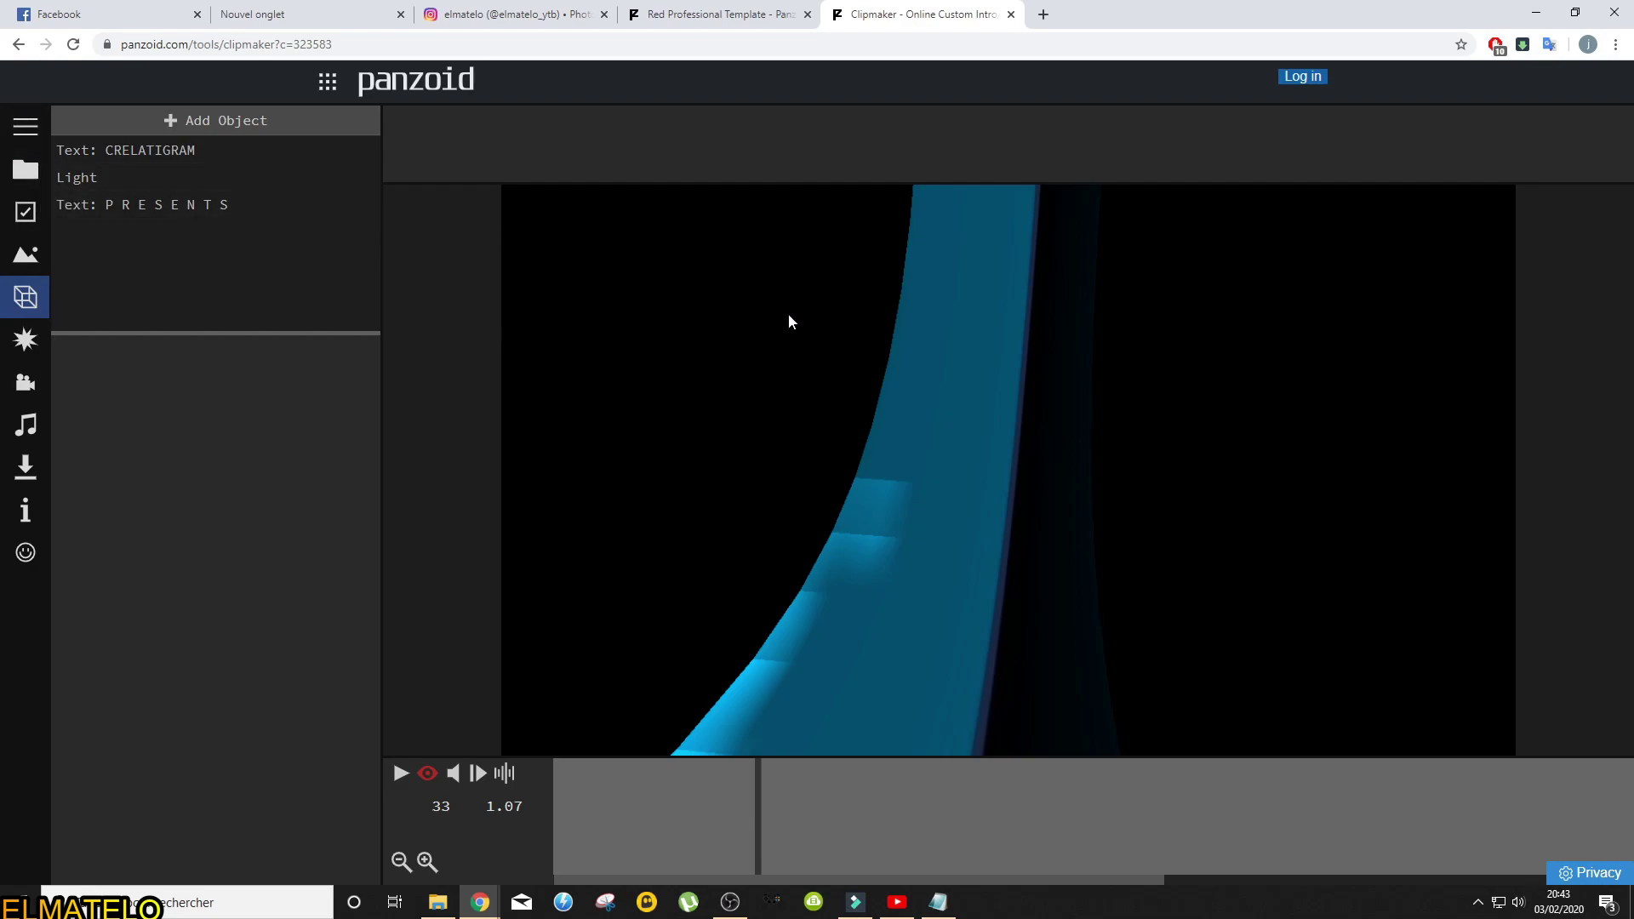
pyautogui.click(398, 772)
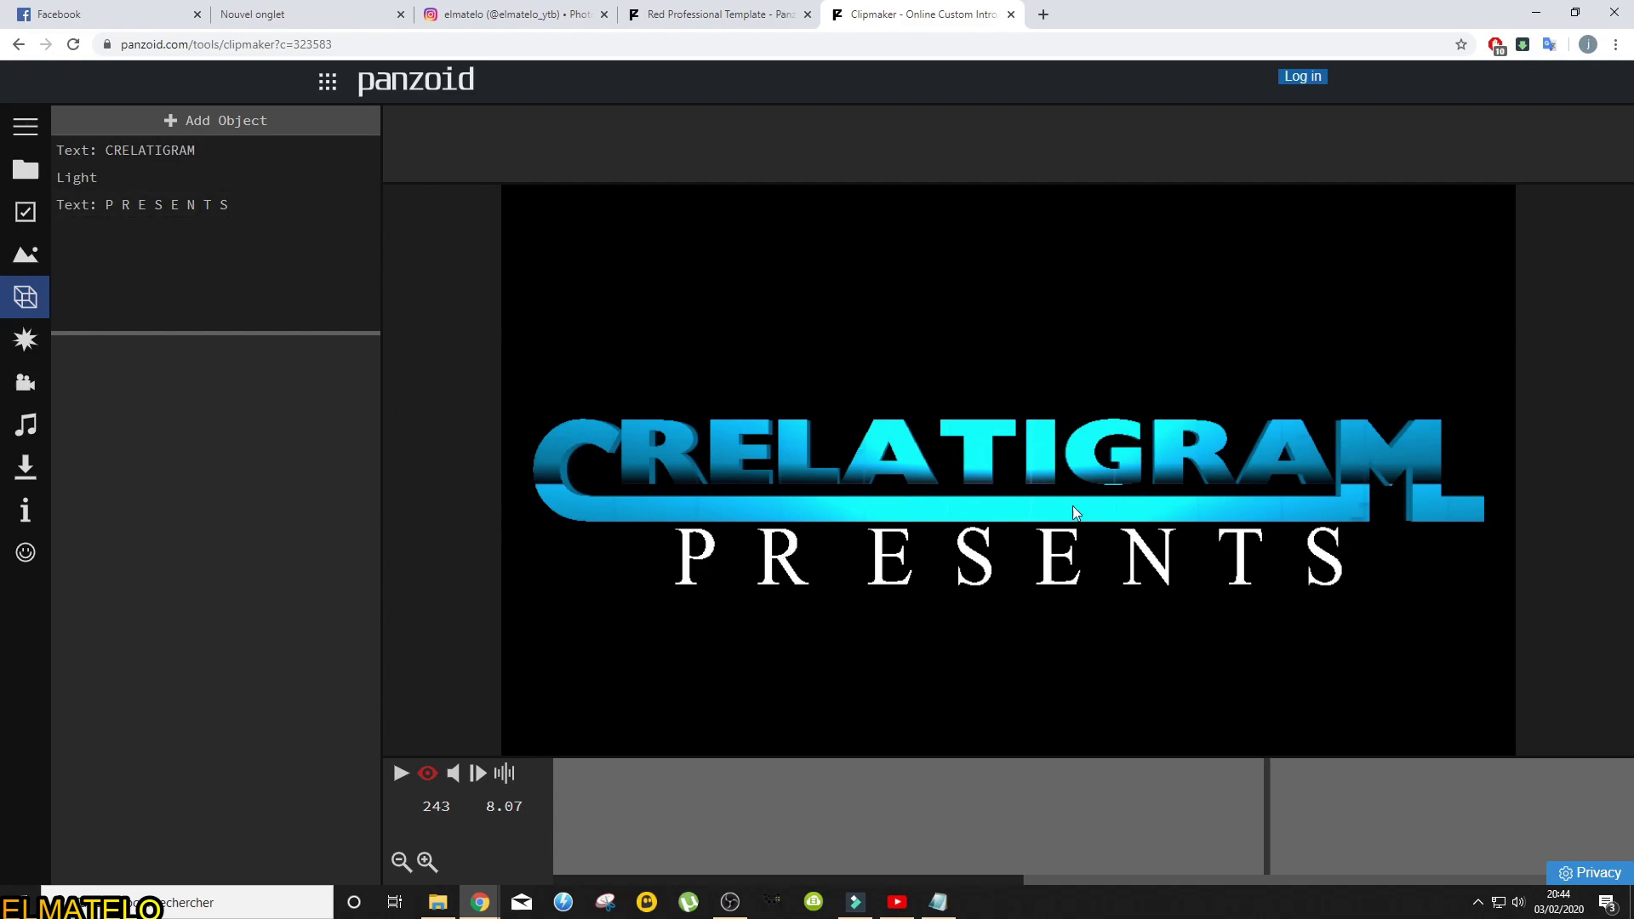
pyautogui.click(142, 148)
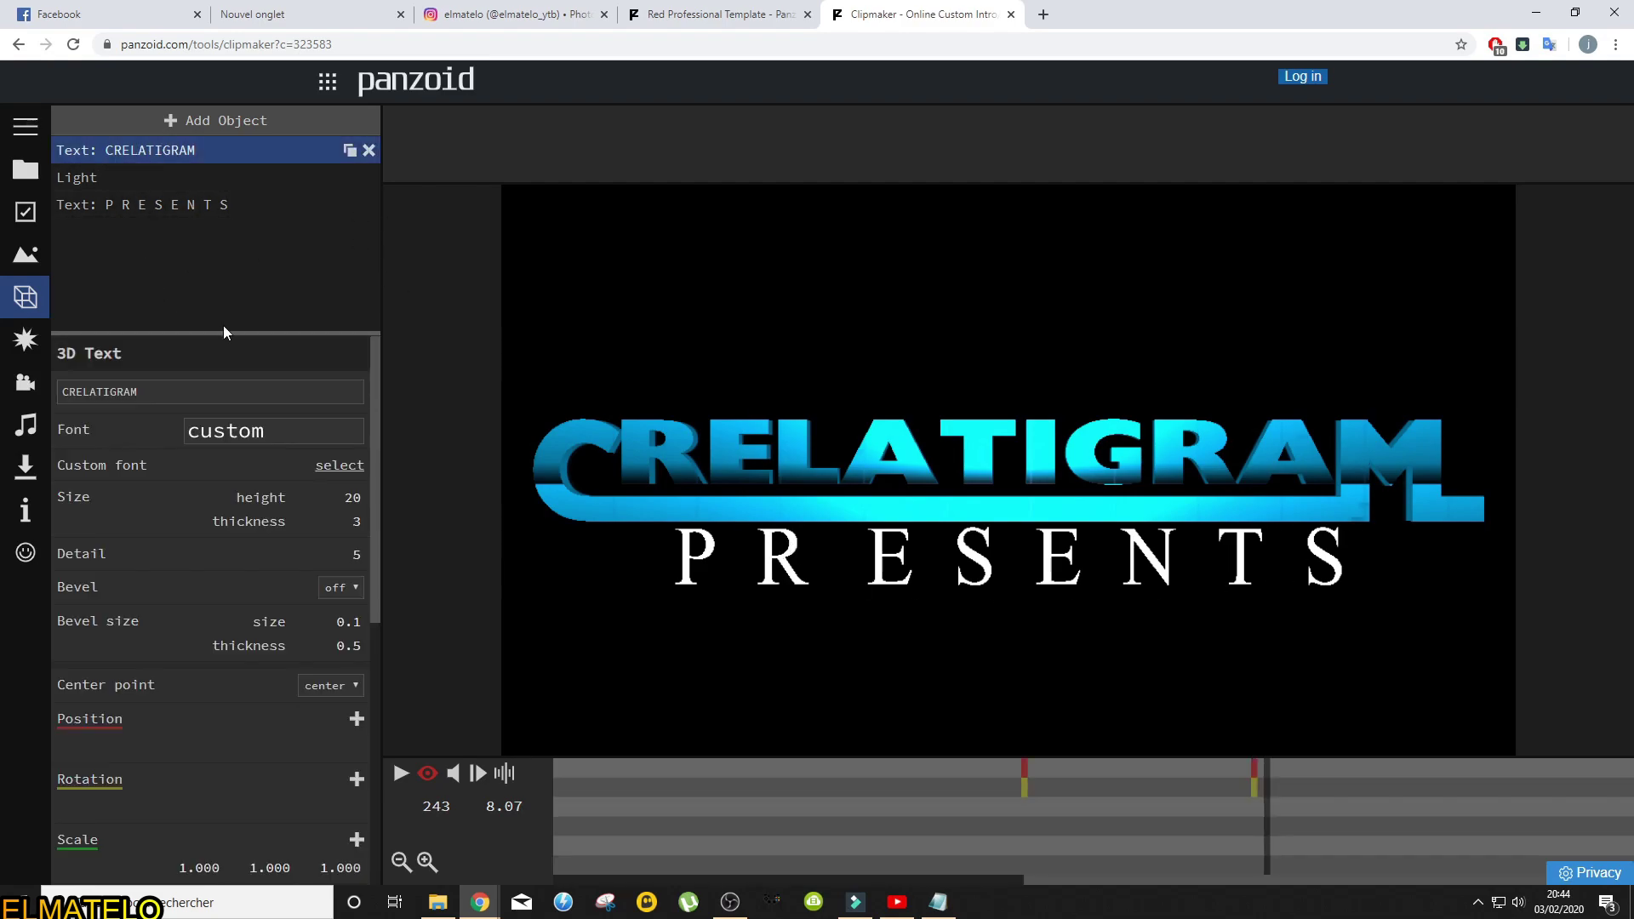
pyautogui.doubleClick(196, 388)
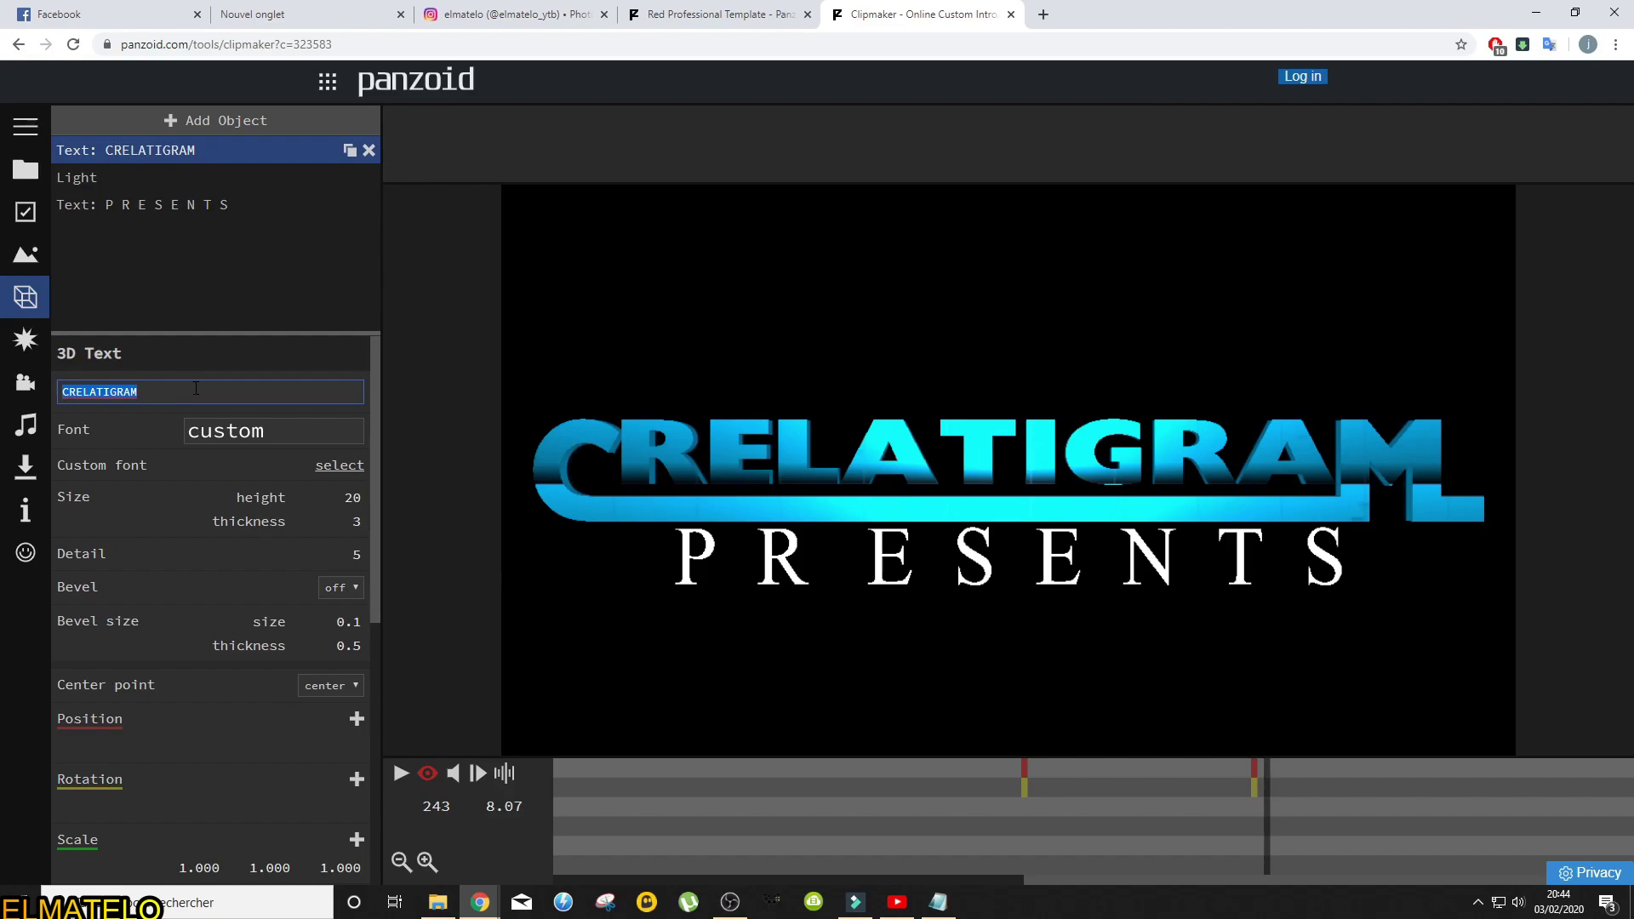
pyautogui.write('elm')
pyautogui.press('BackSpace')
pyautogui.press('BackSpace')
pyautogui.press('BackSpace')
pyautogui.write('ELMATELO')
pyautogui.press('Return')
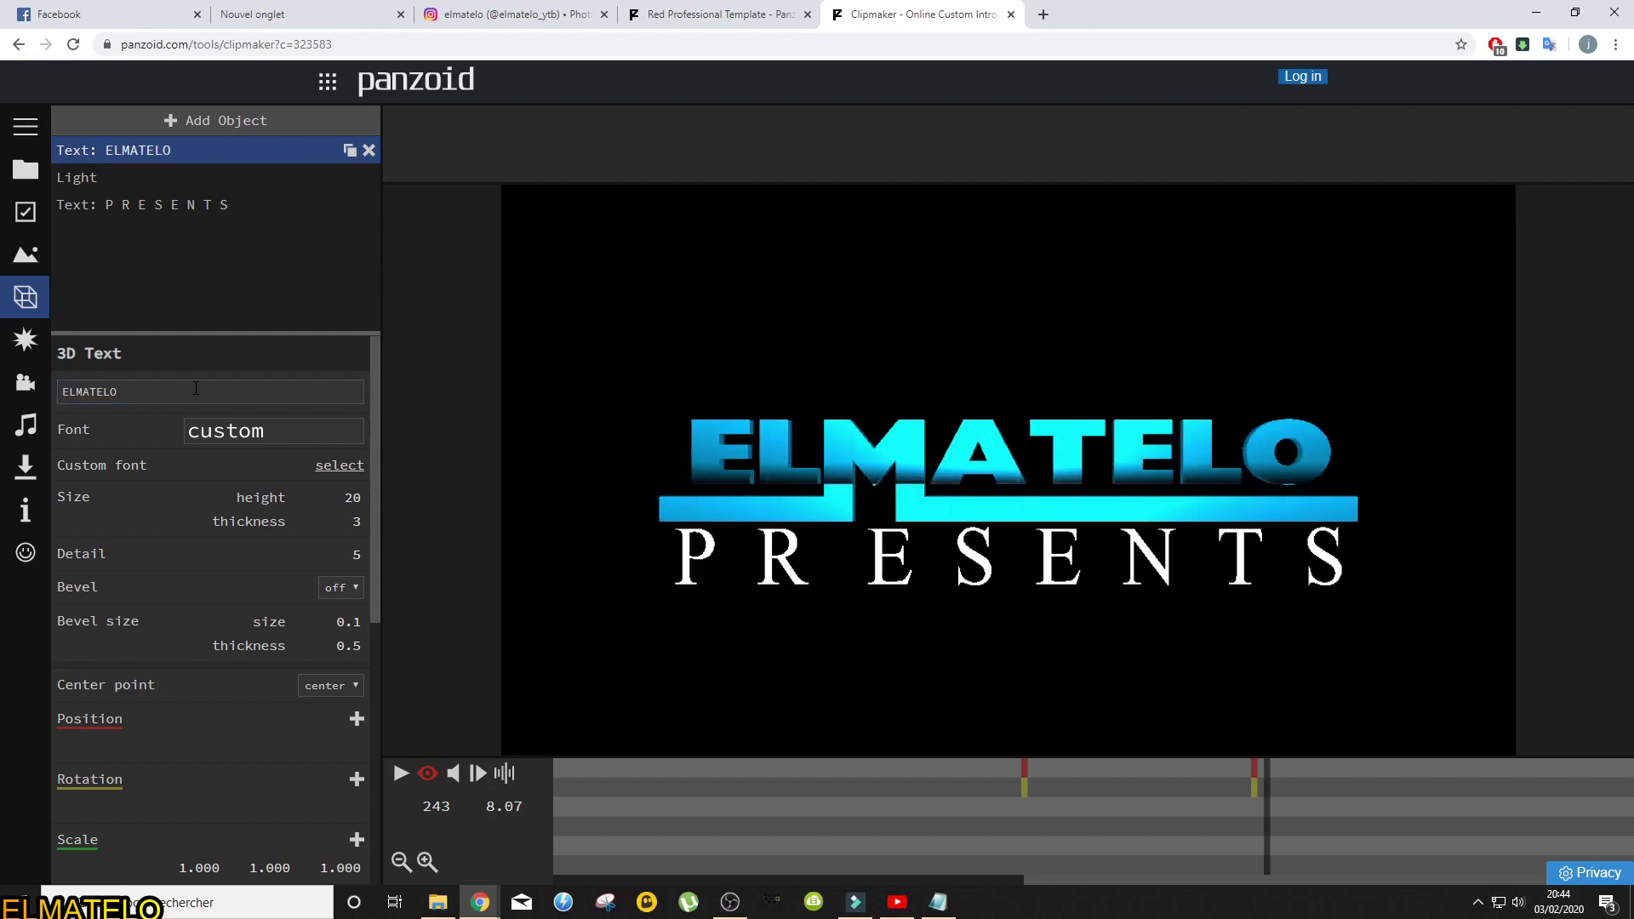
# Replace the wording of the P R E S E N T S 3D text object with ELMATELO.
pyautogui.click(201, 206)
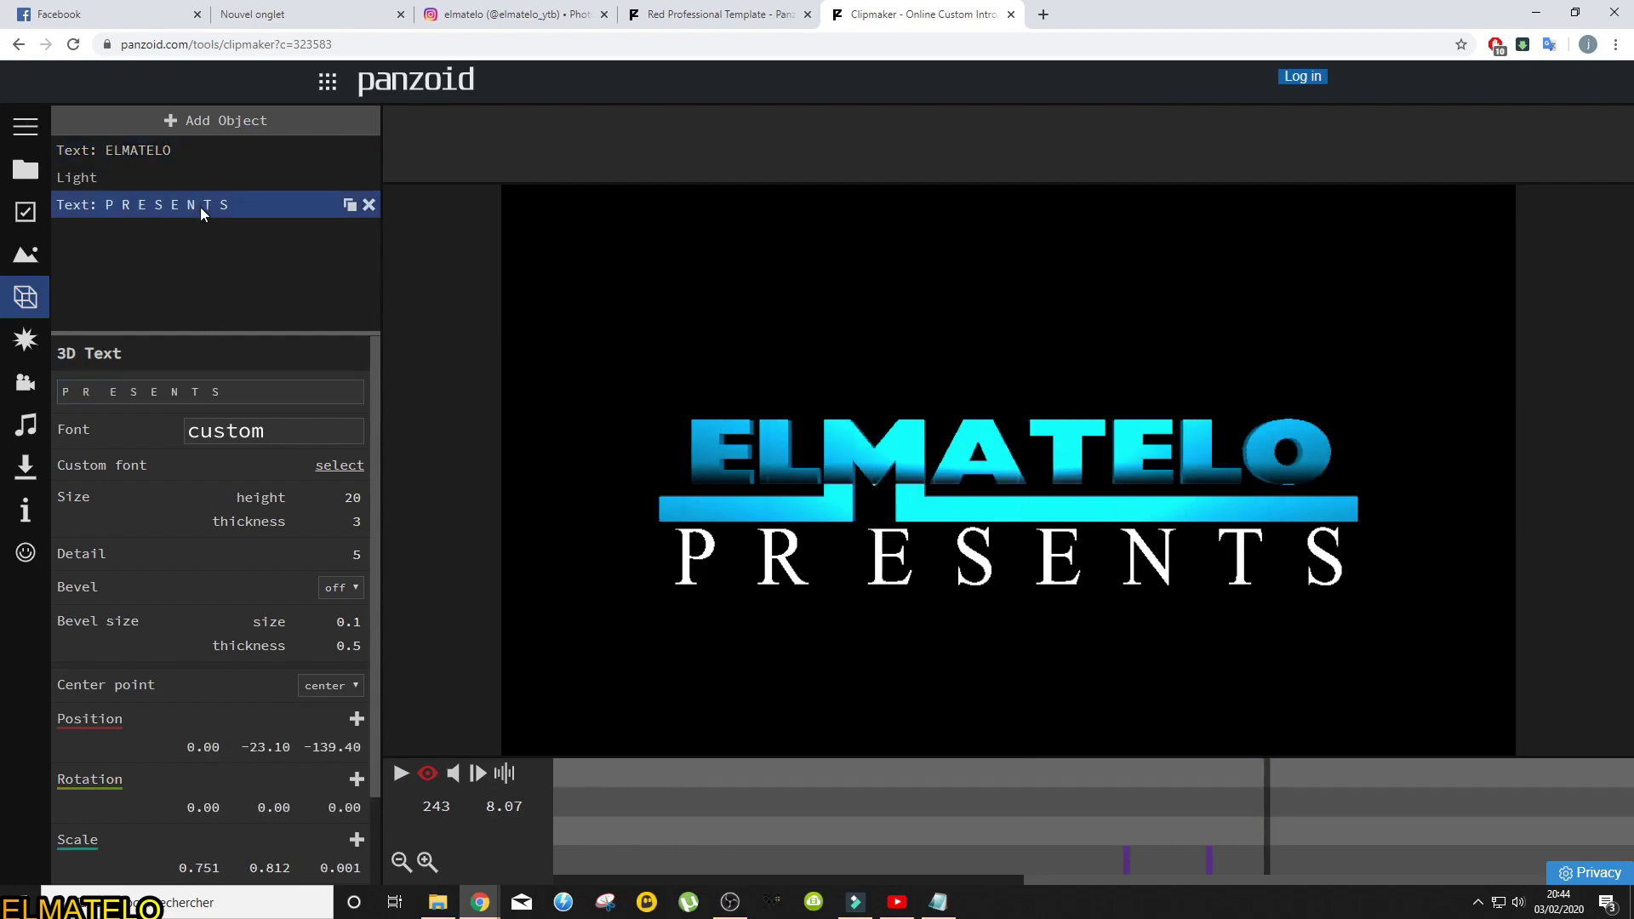
pyautogui.hotkey('ctrl', 'a')
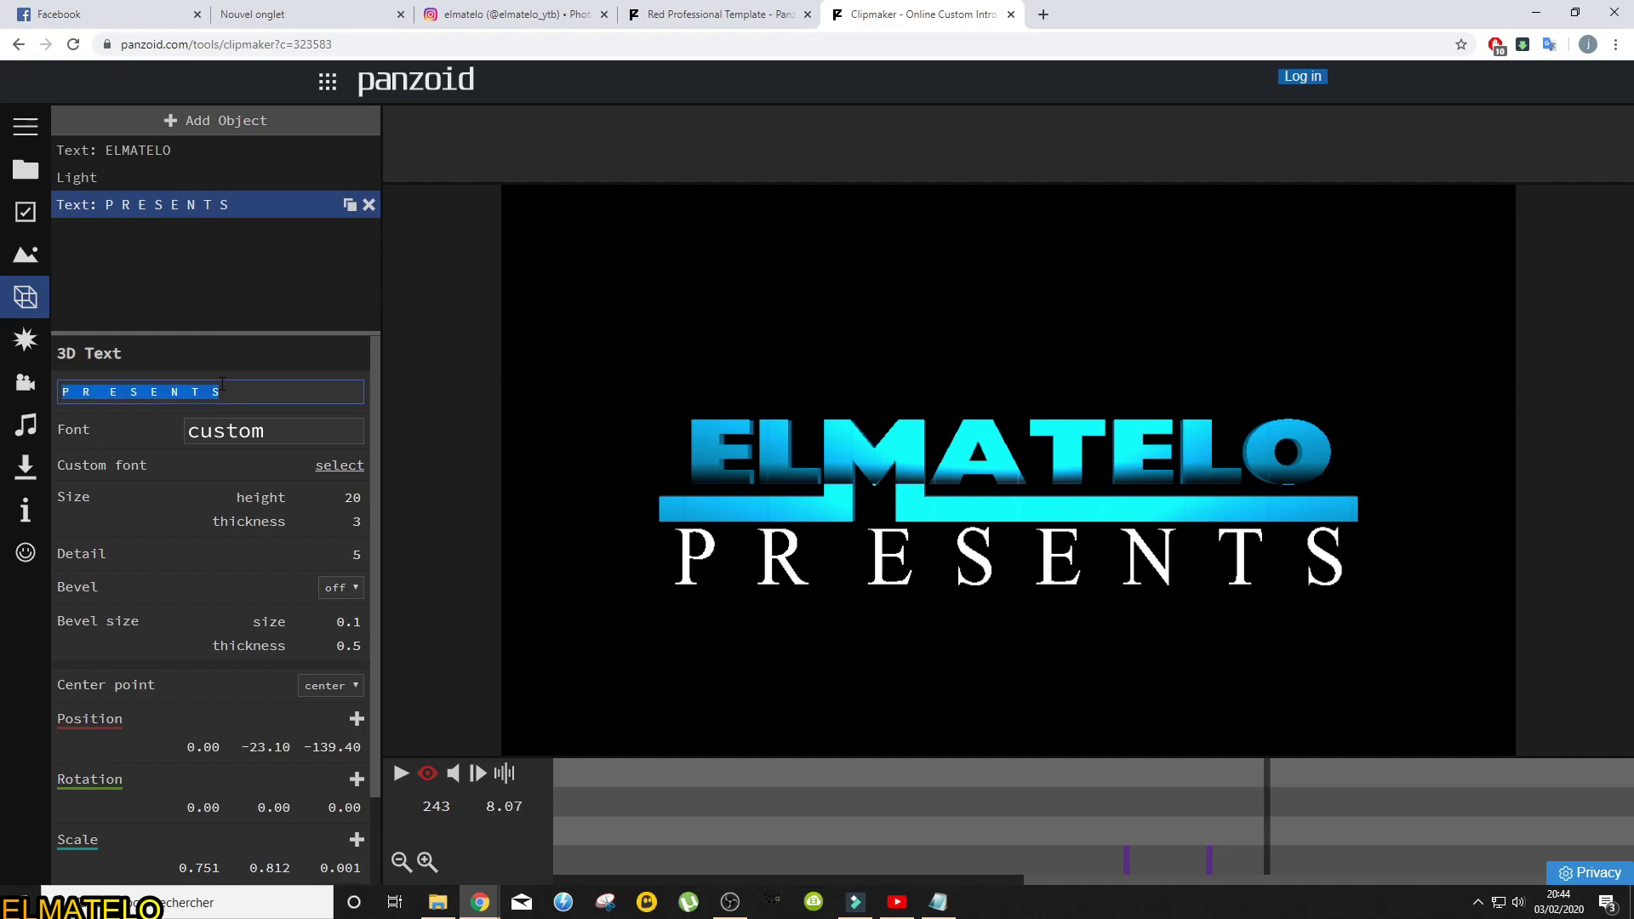
pyautogui.write('ELMATELO')
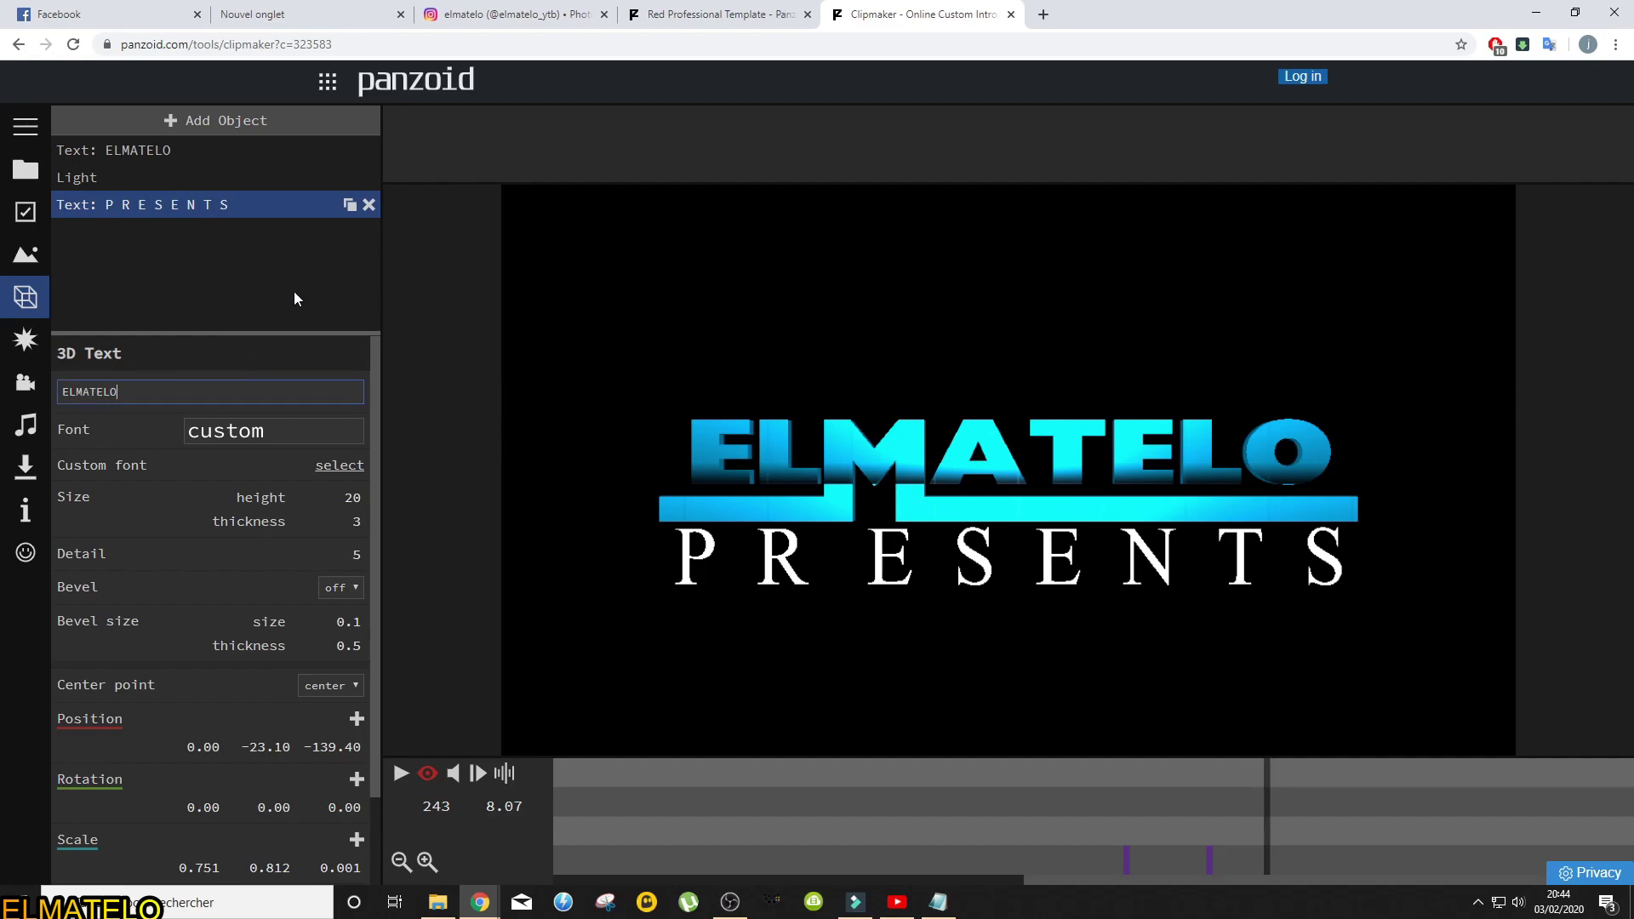
pyautogui.press('Return')
# Set the single color of the lower ELMATELO text to blue #0000ff.
pyautogui.scroll(-1, 255, 291)
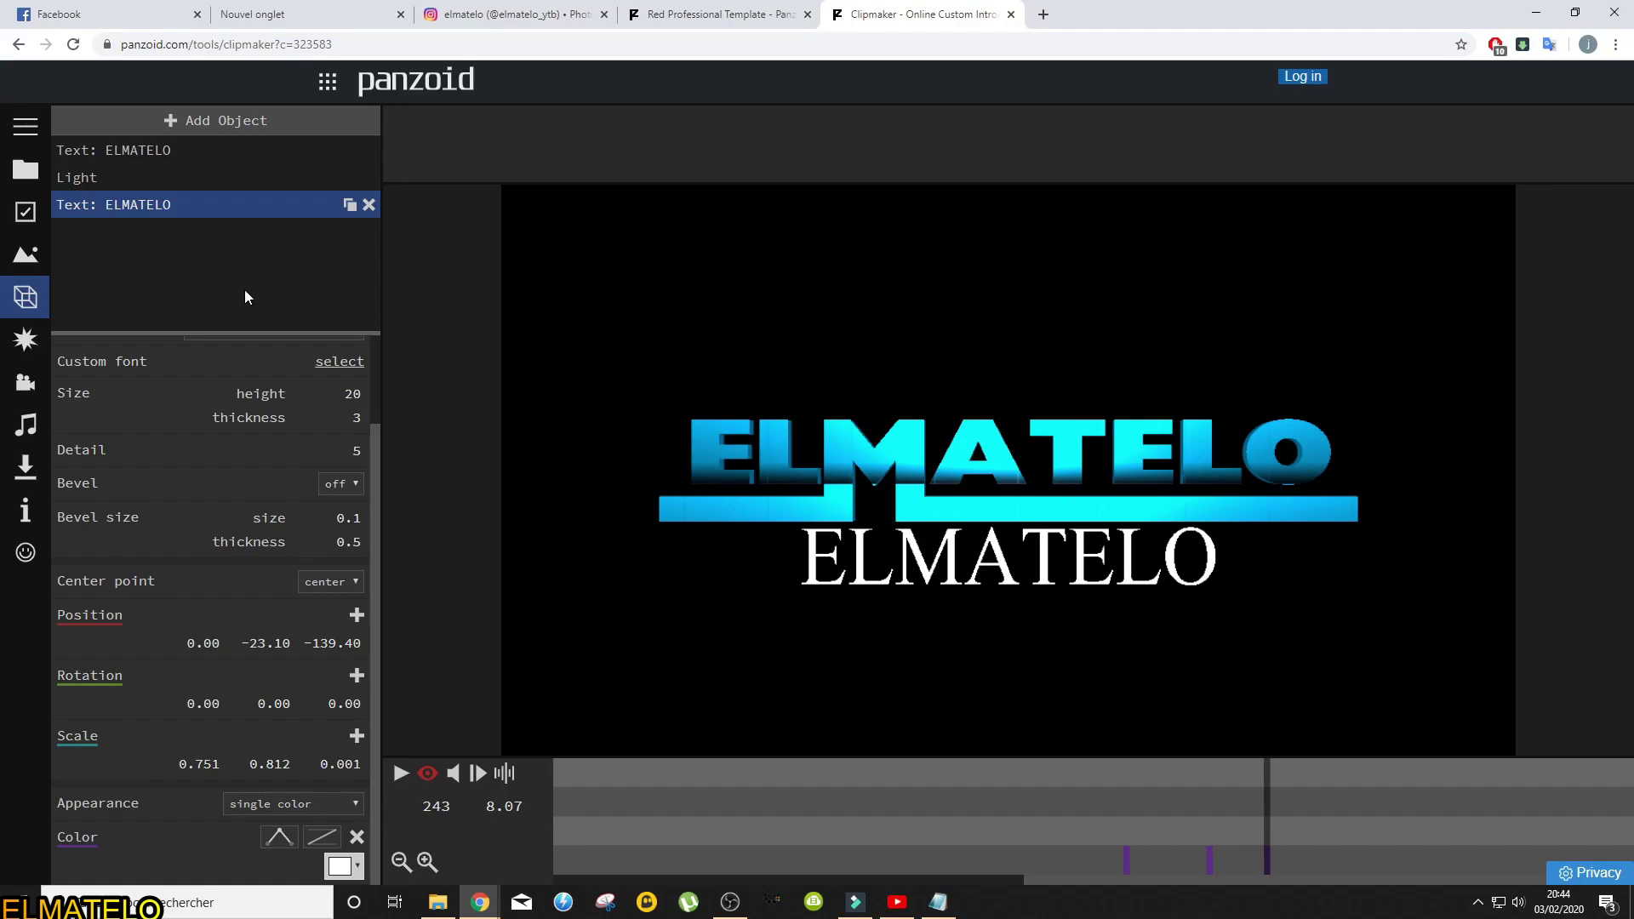
pyautogui.click(342, 866)
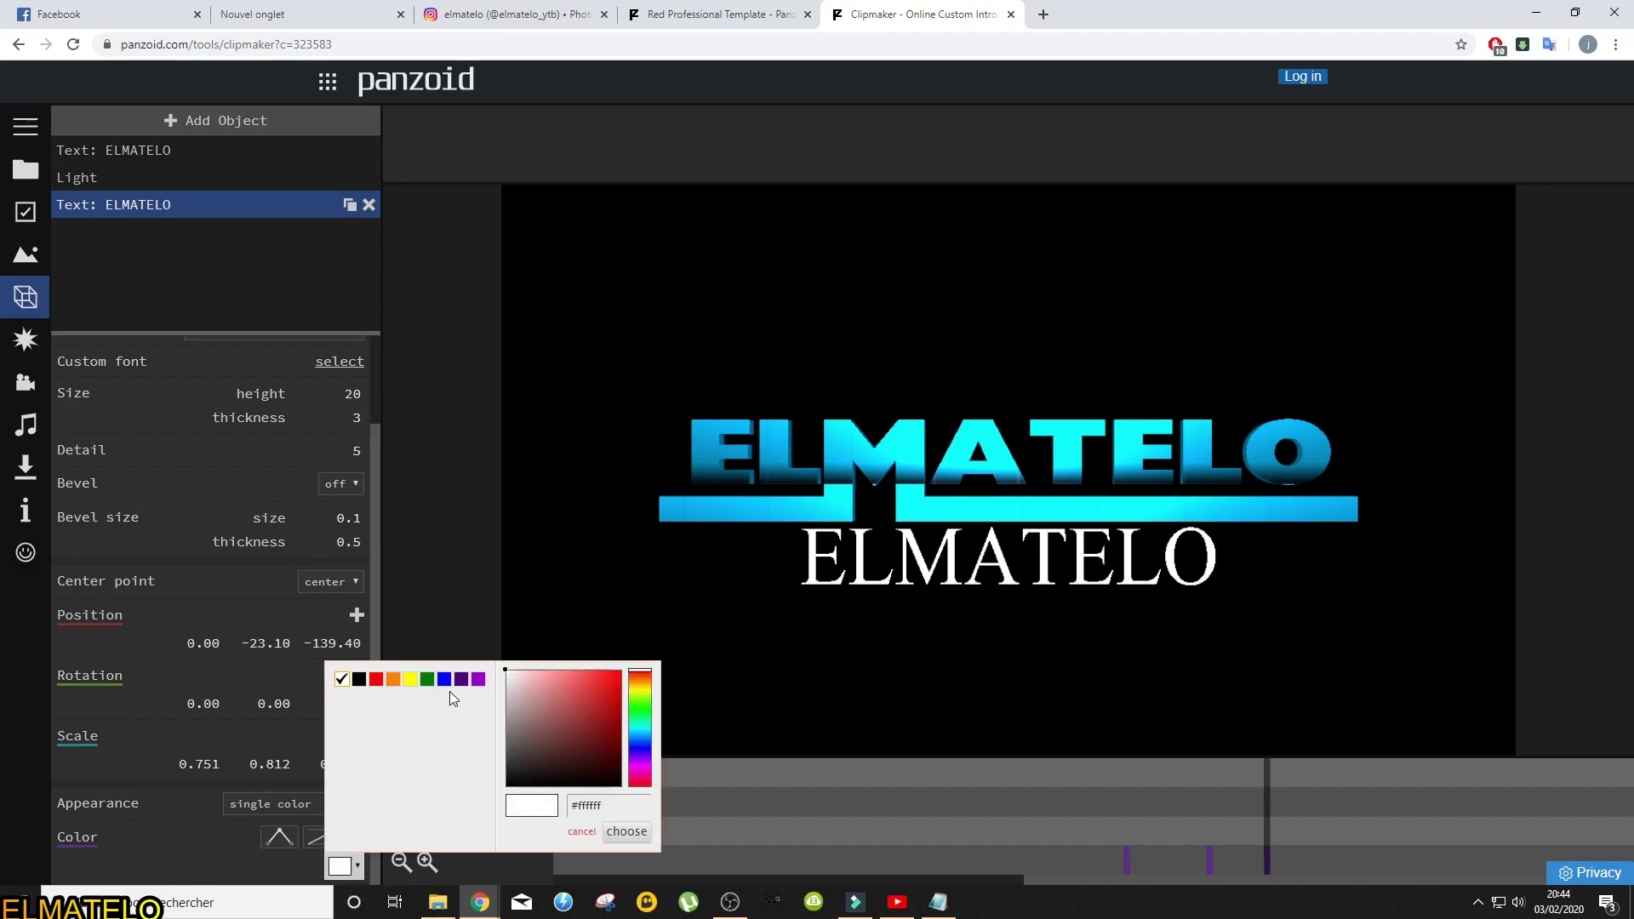
pyautogui.click(445, 680)
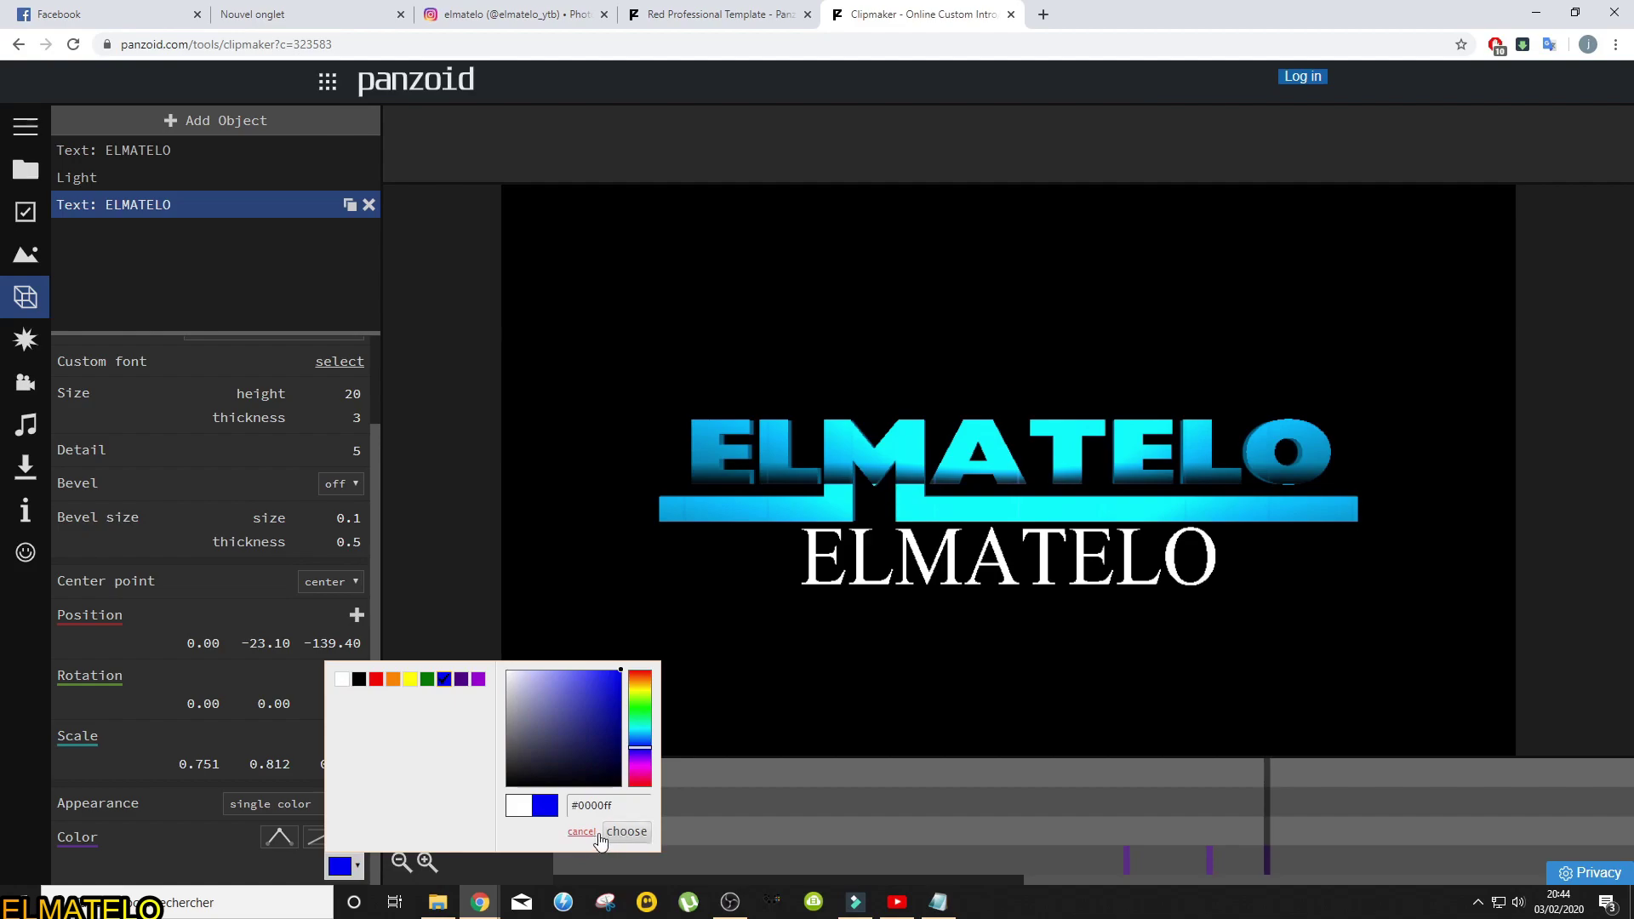
pyautogui.click(627, 833)
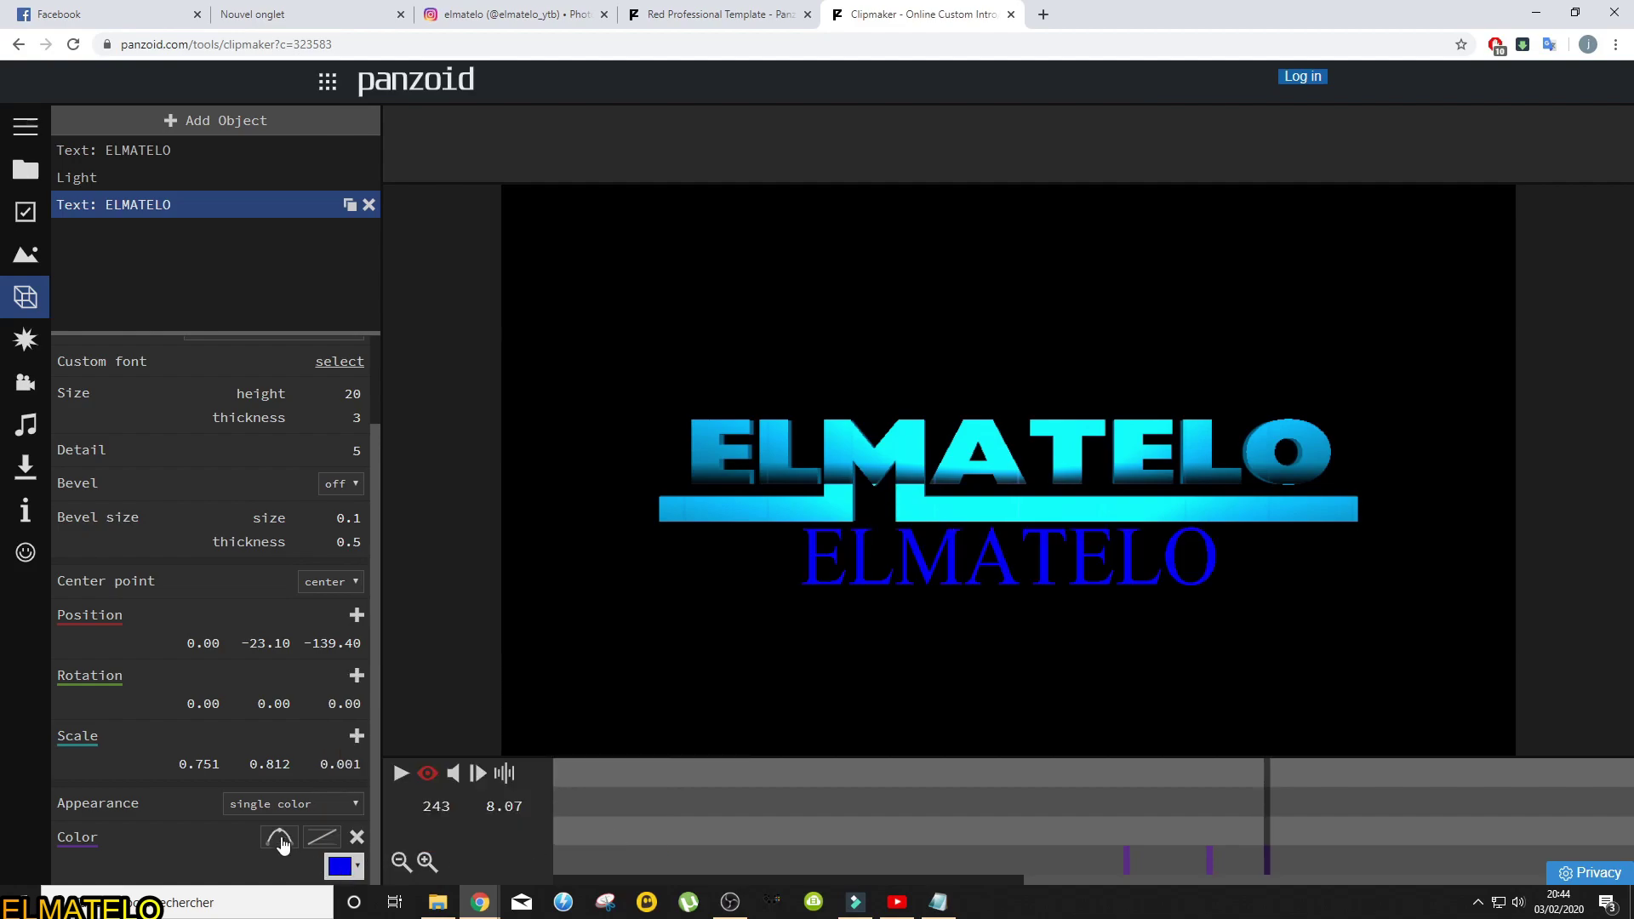
# Change the lower text's color keyframe transition from straight to curved and reapply blue #0000ff.
pyautogui.click(313, 843)
pyautogui.click(379, 613)
pyautogui.click(340, 866)
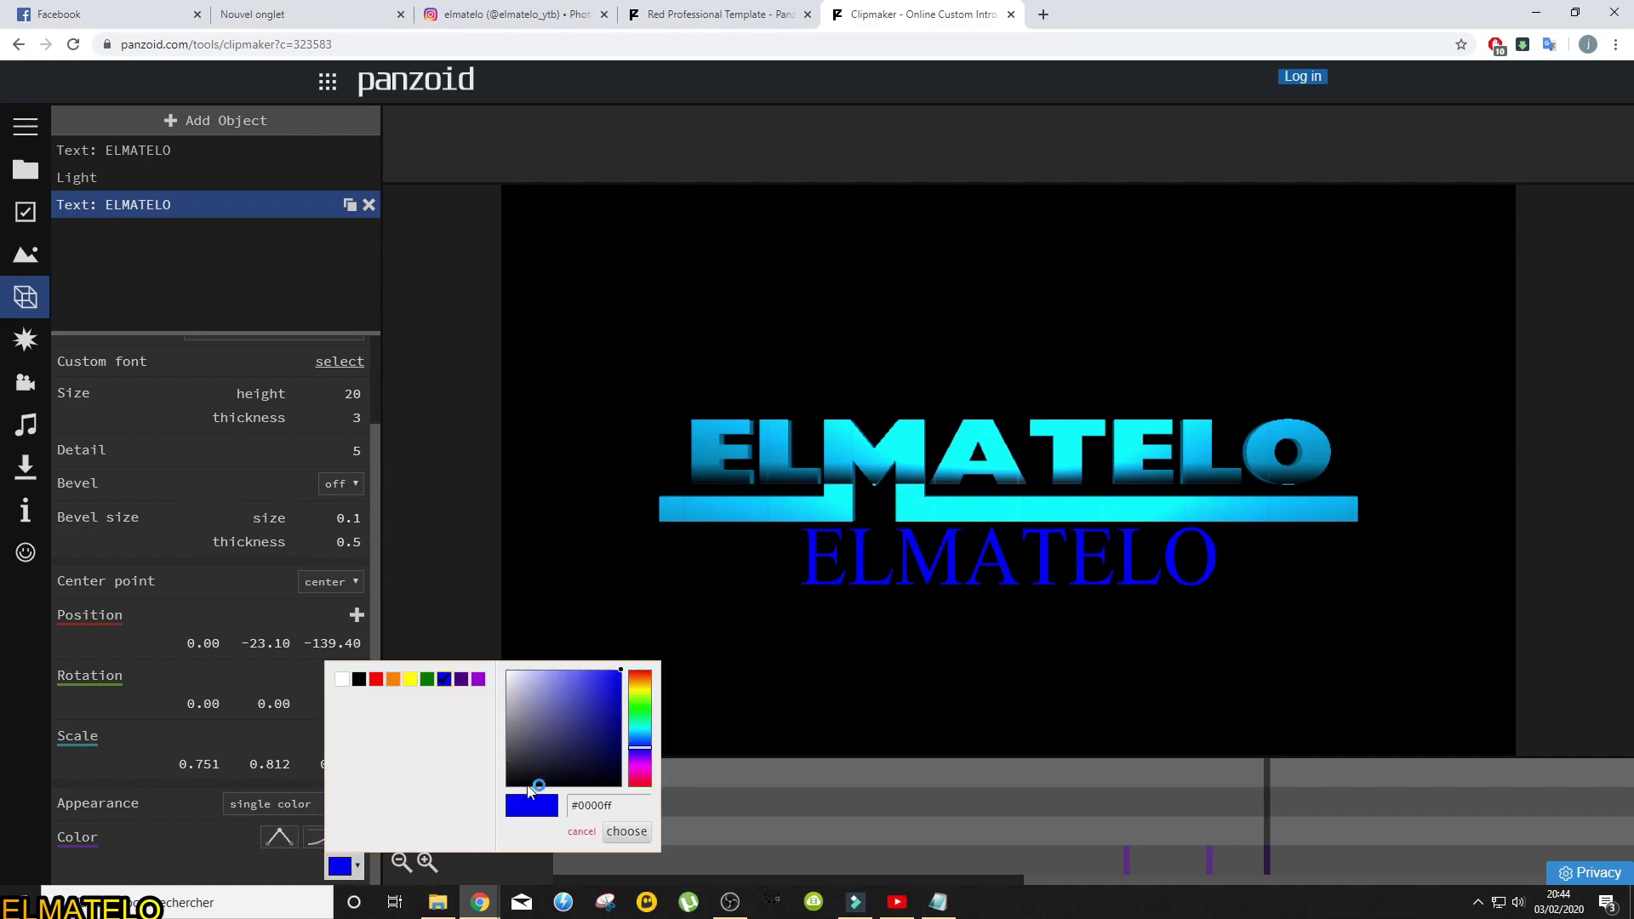
pyautogui.click(627, 832)
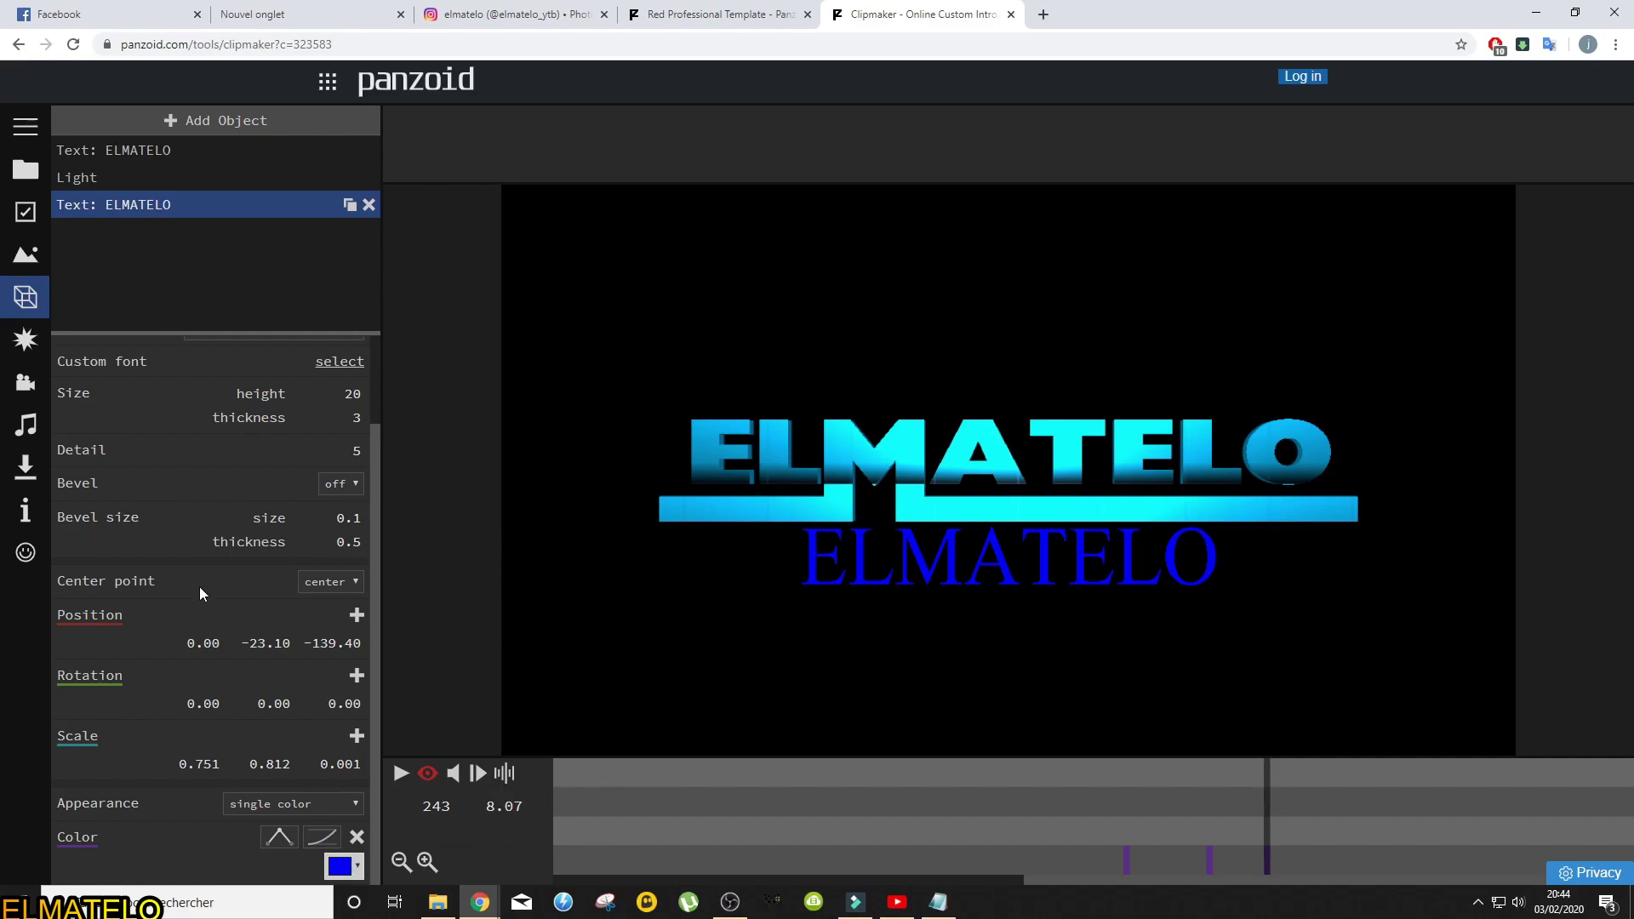
pyautogui.scroll(2, 248, 663)
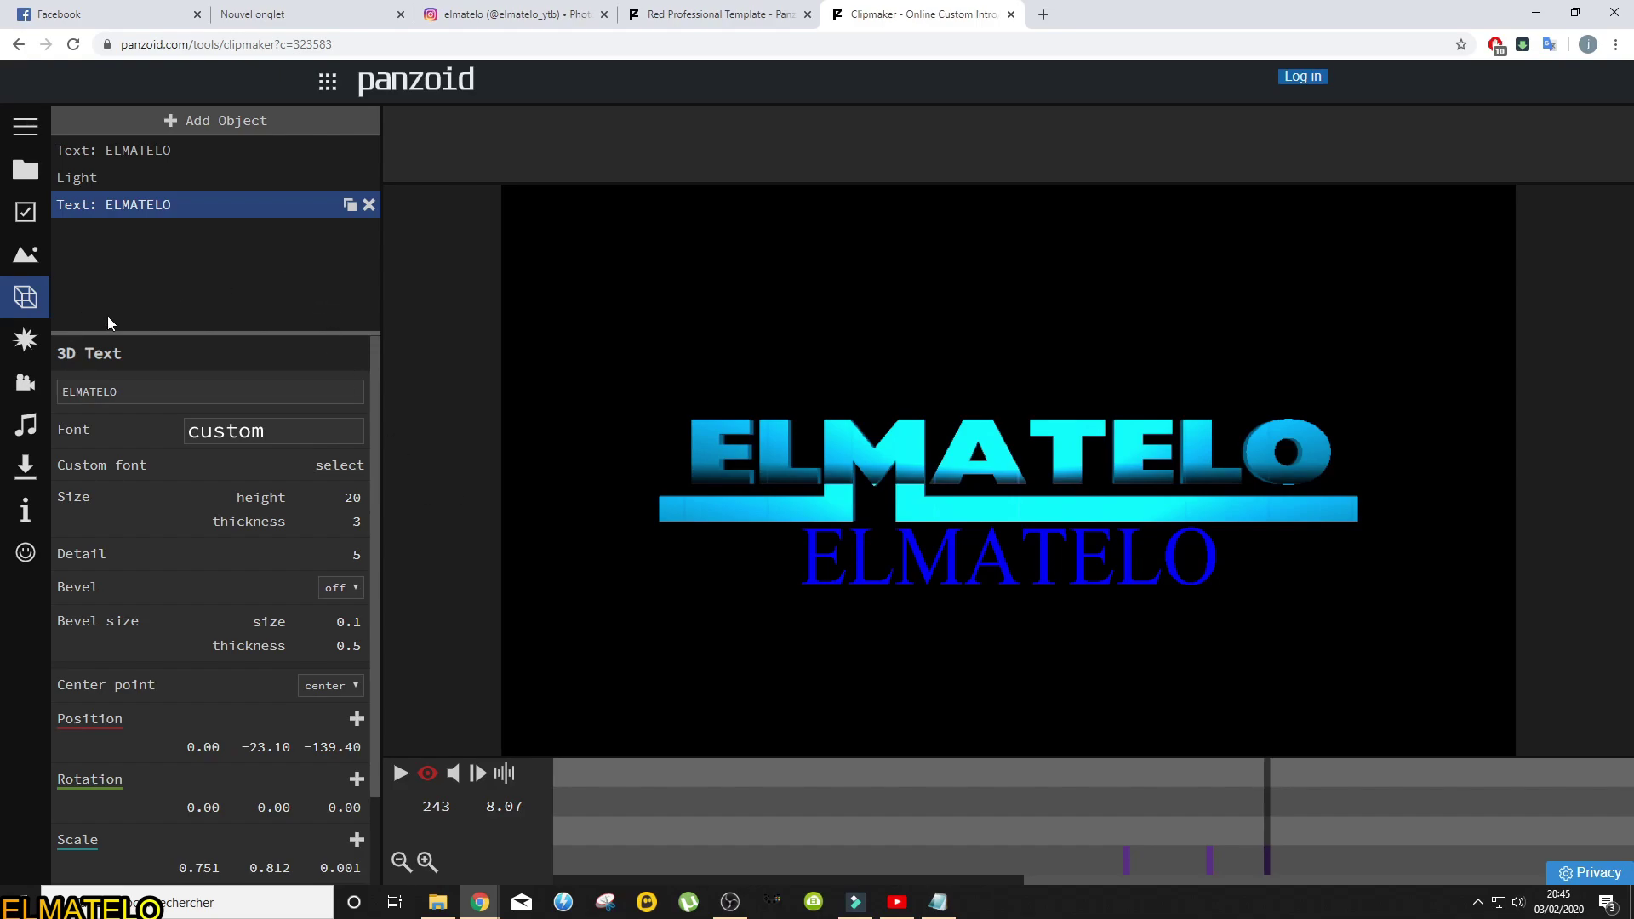
# Render the intro in extreme quality (slow) mode as .mkv (vp8/opus) and download the finished video.
pyautogui.click(28, 471)
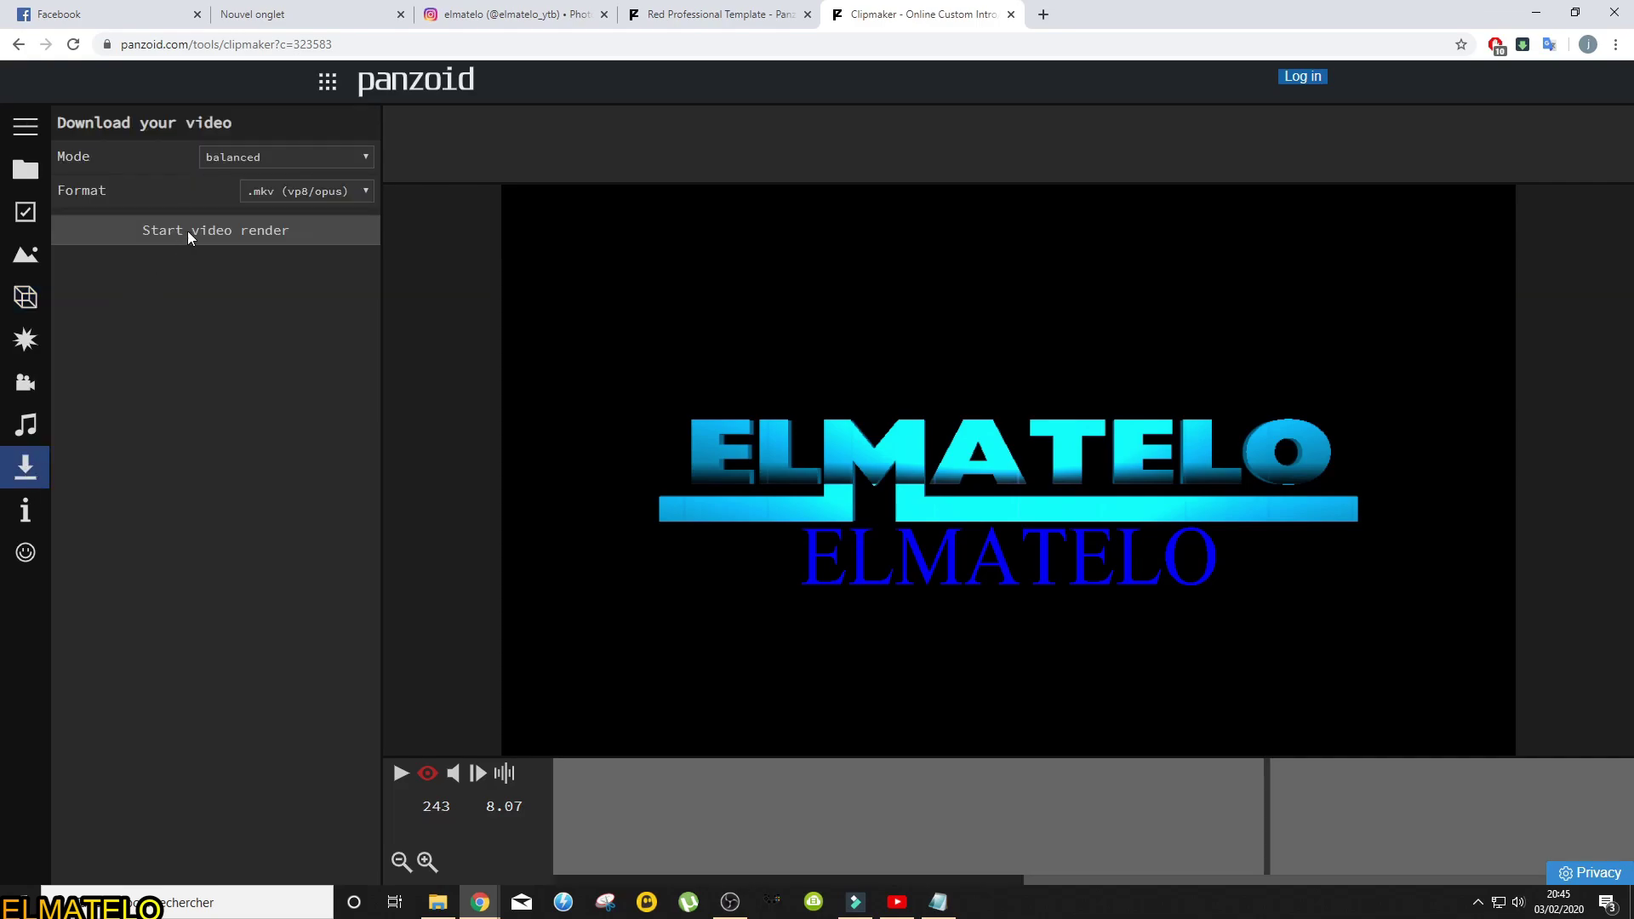
pyautogui.click(285, 159)
pyautogui.click(281, 223)
pyautogui.click(201, 241)
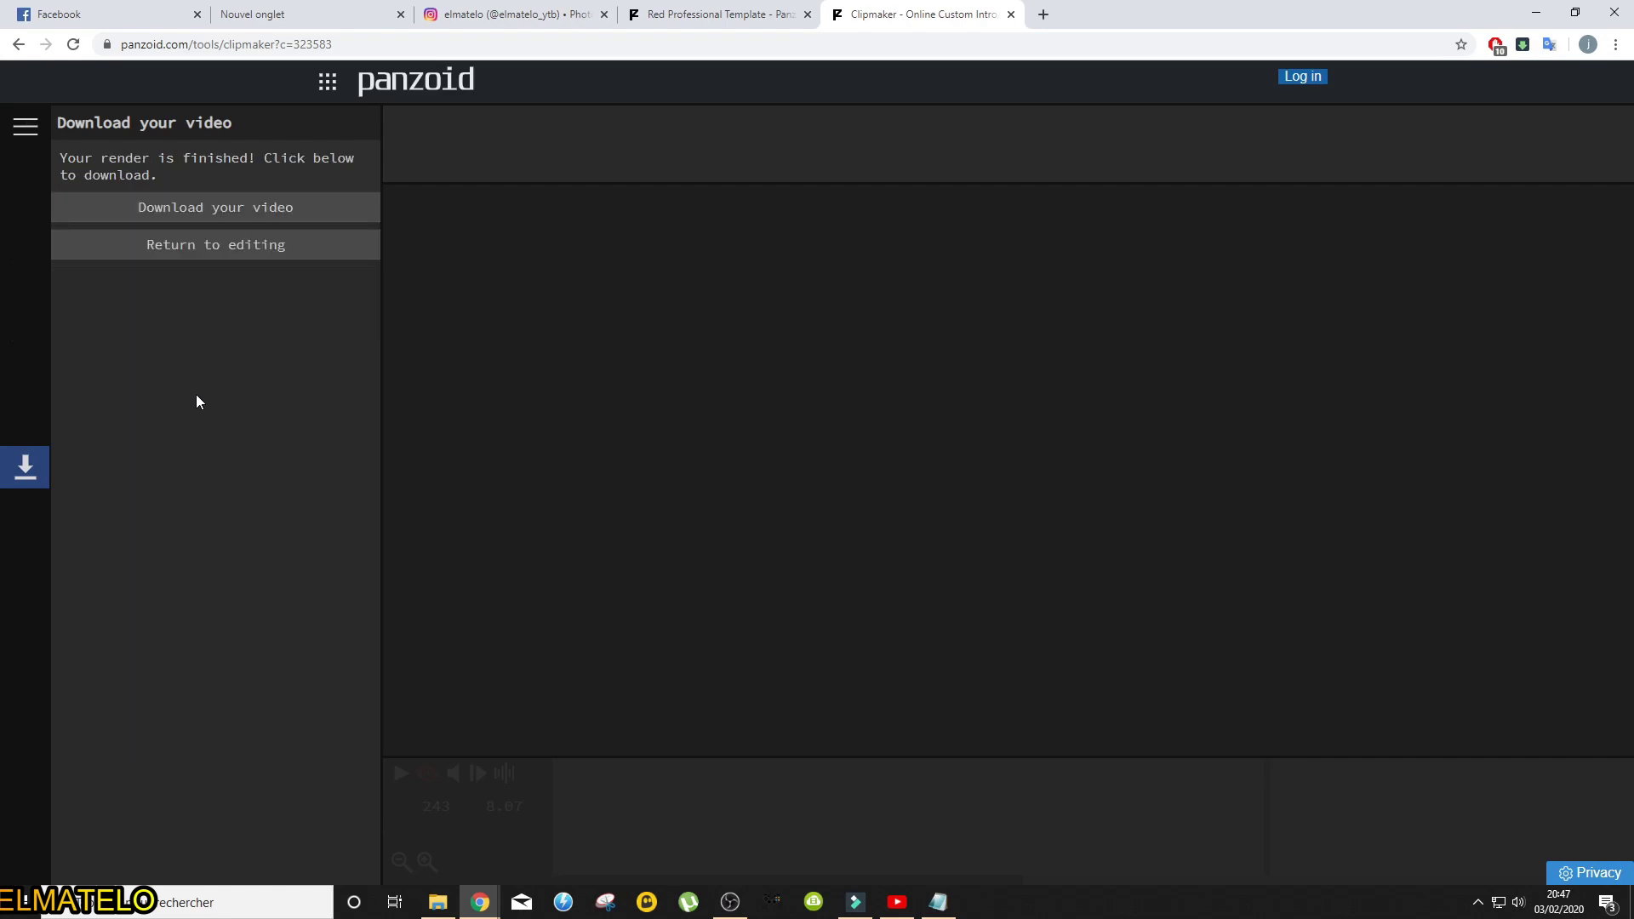
pyautogui.click(213, 215)
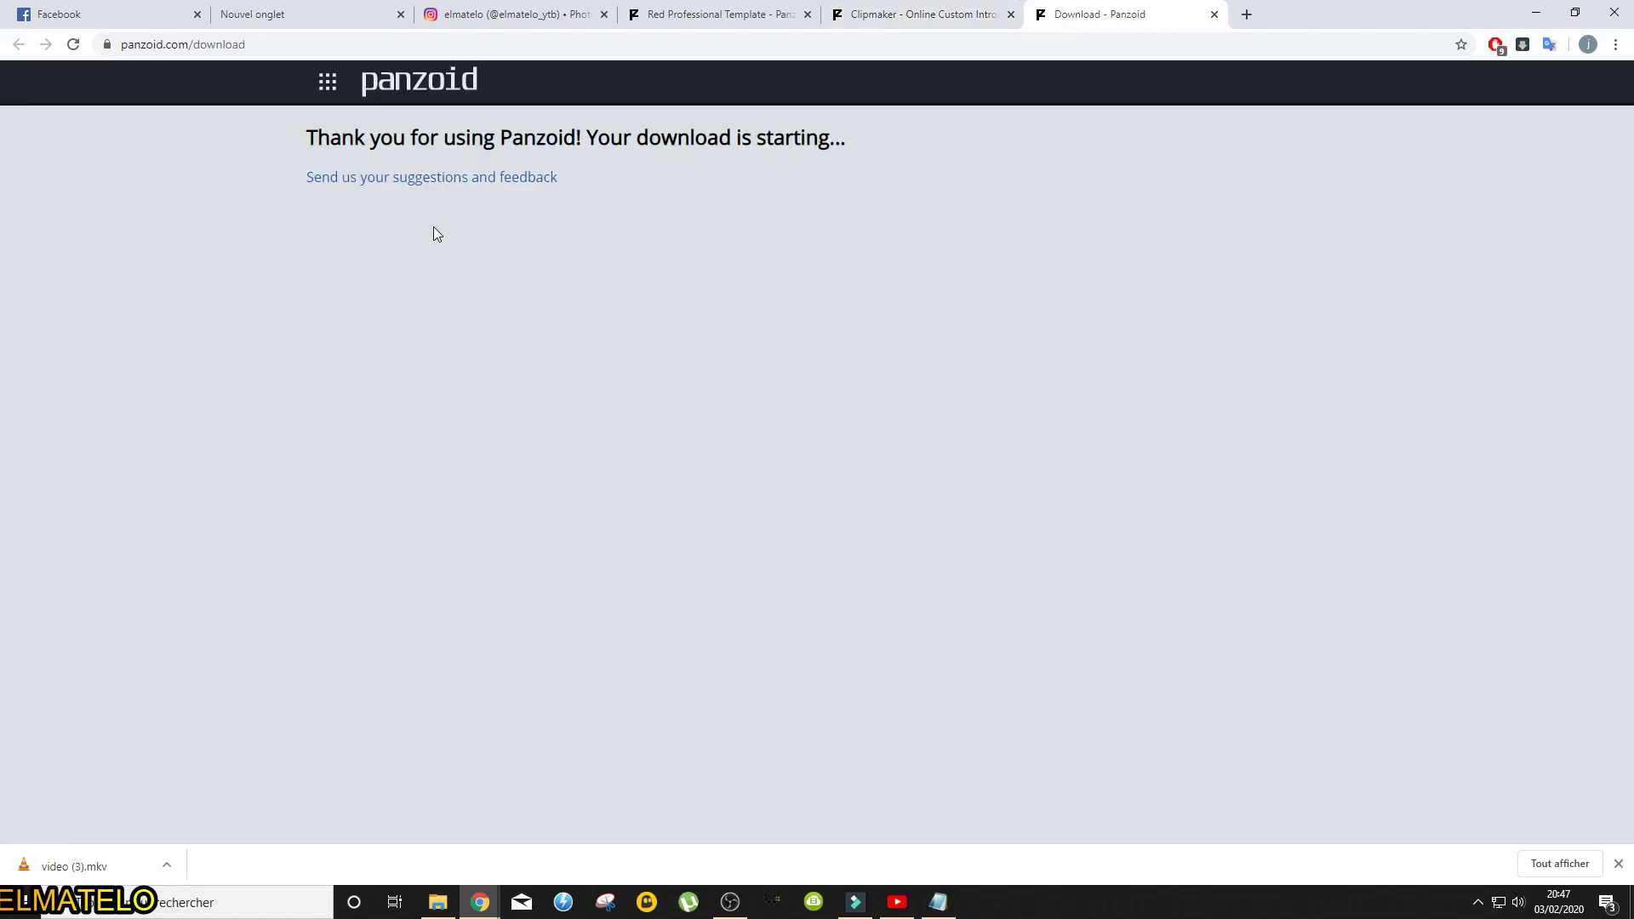
# Play the downloaded video (3).mkv in a maximized VLC window, then close the player.
pyautogui.click(89, 877)
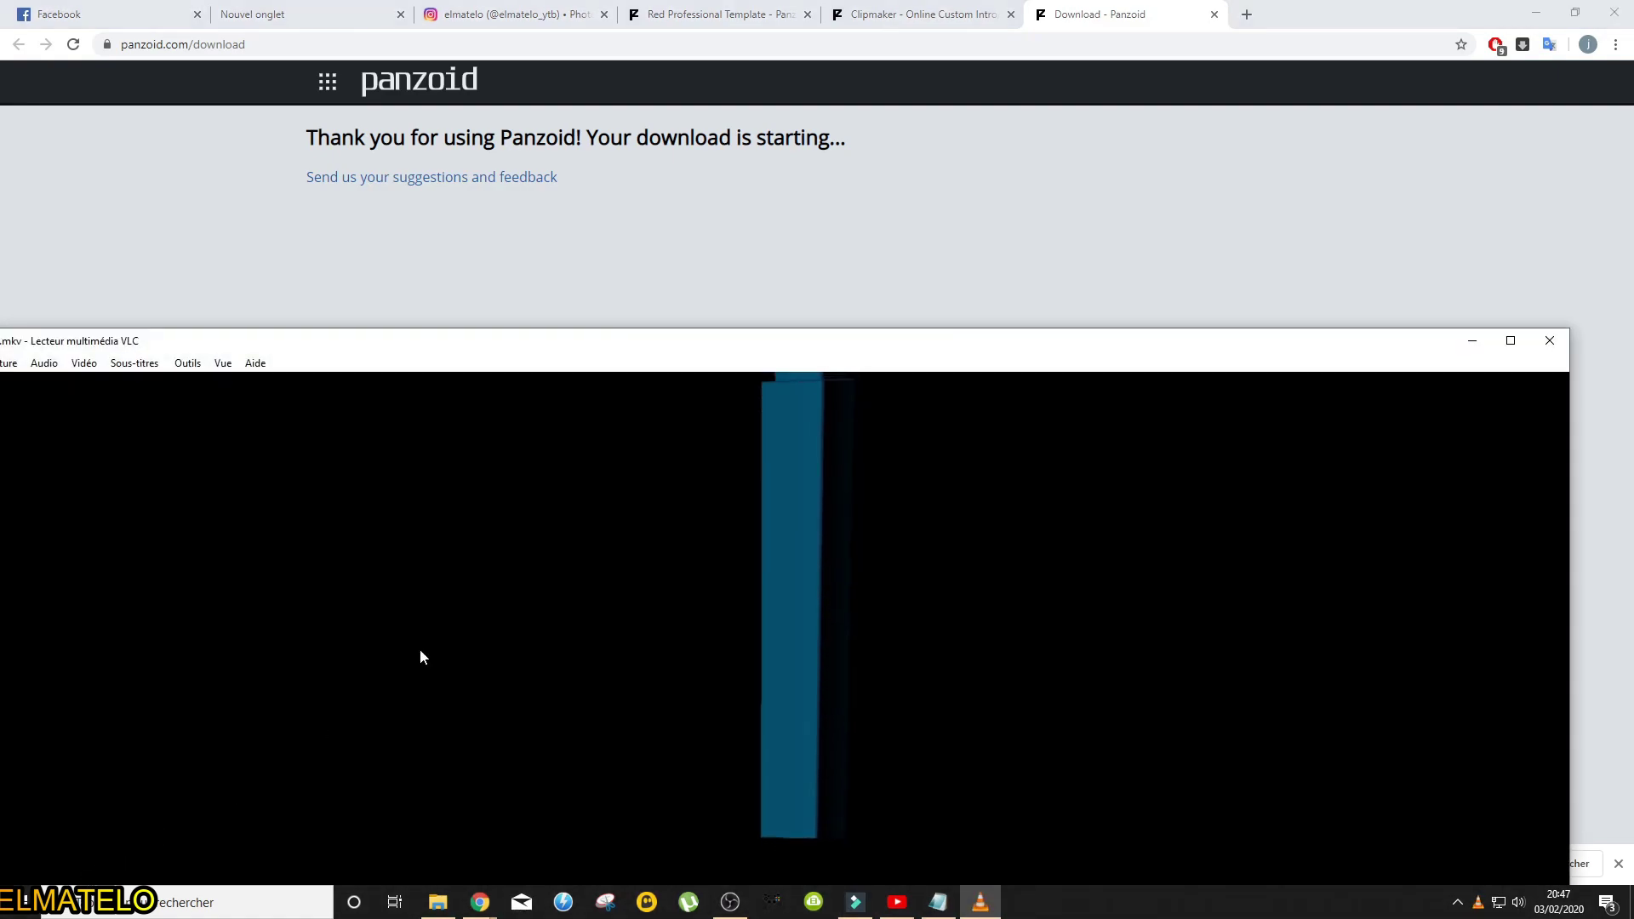
pyautogui.doubleClick(824, 340)
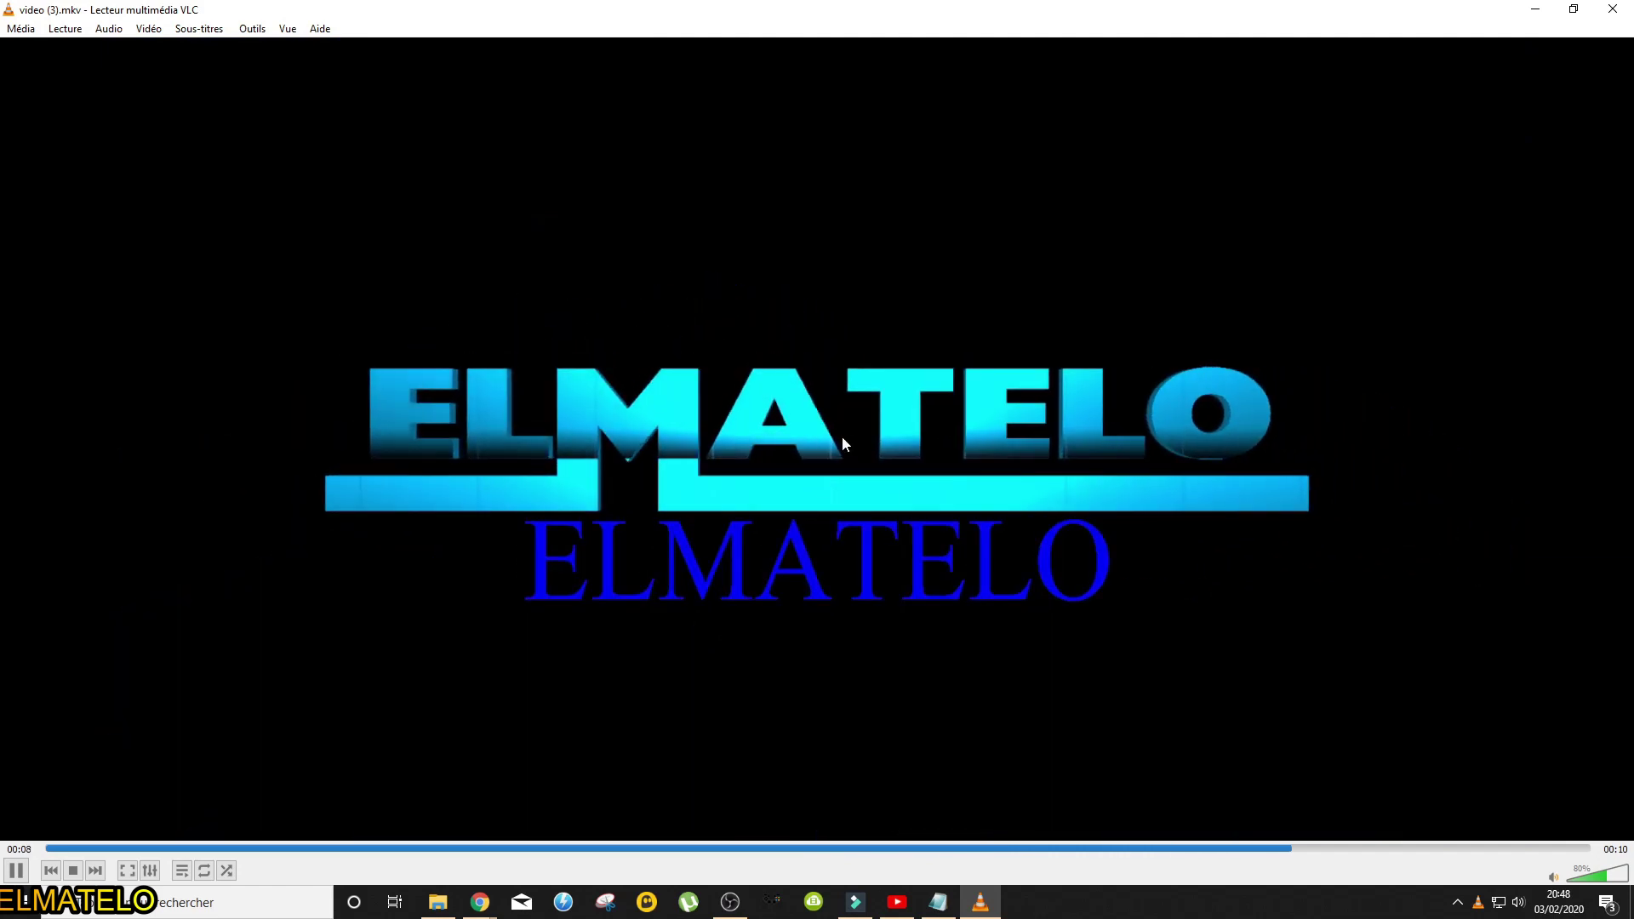
pyautogui.click(1612, 9)
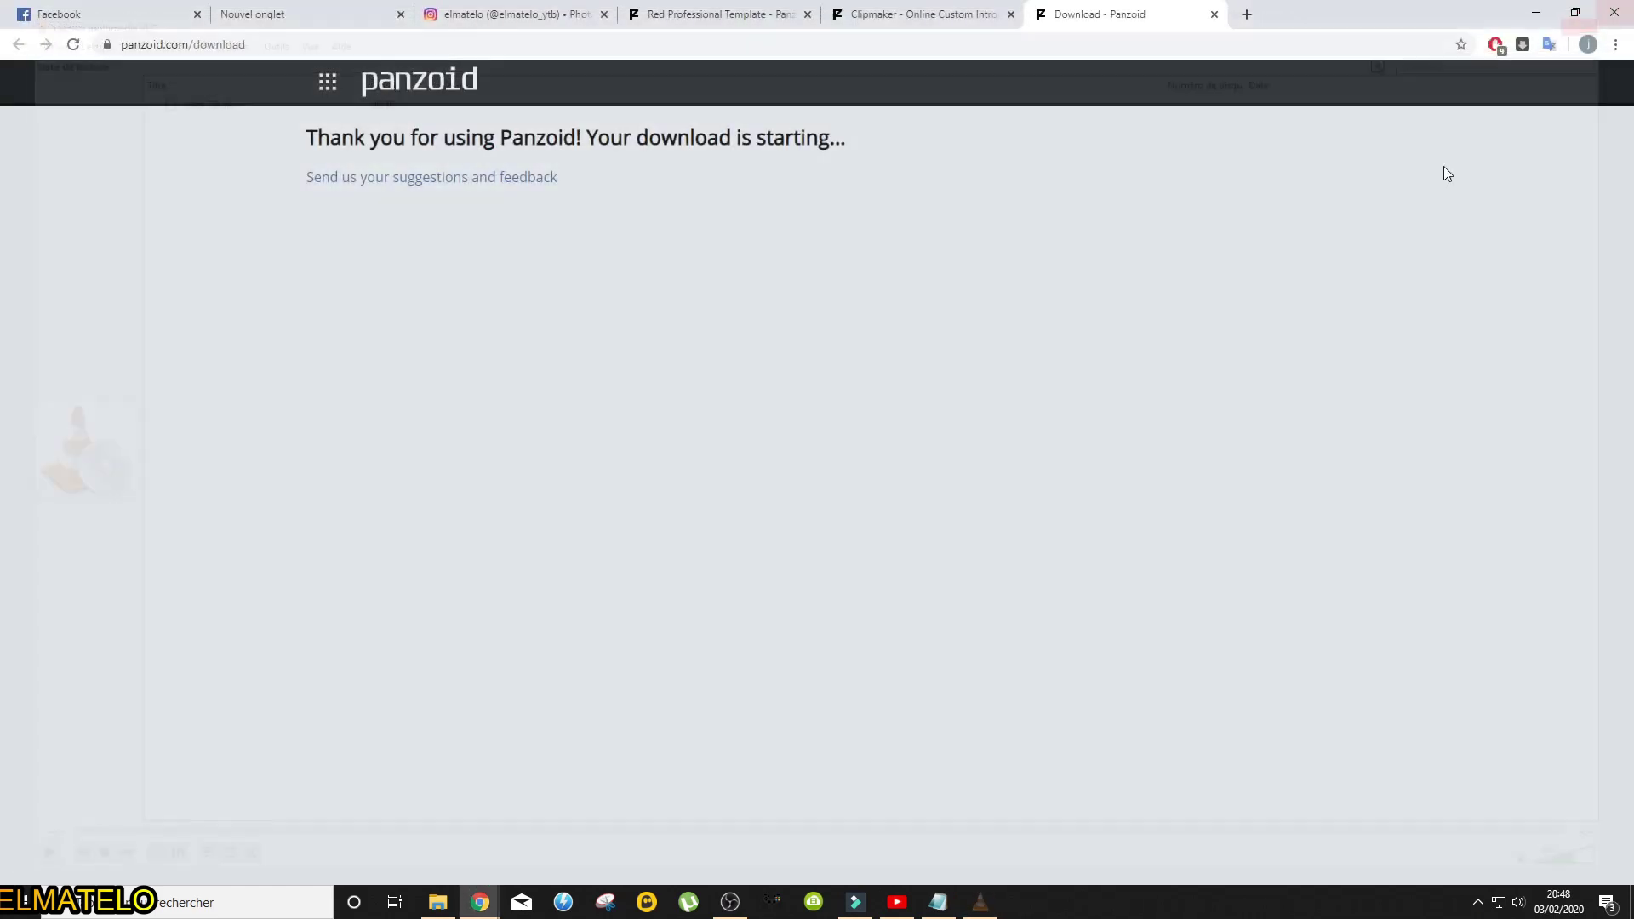
# Return to editing in Clipmaker and load the blue TEMPLATE intro from the project gallery, leaving the current project.
pyautogui.click(893, 14)
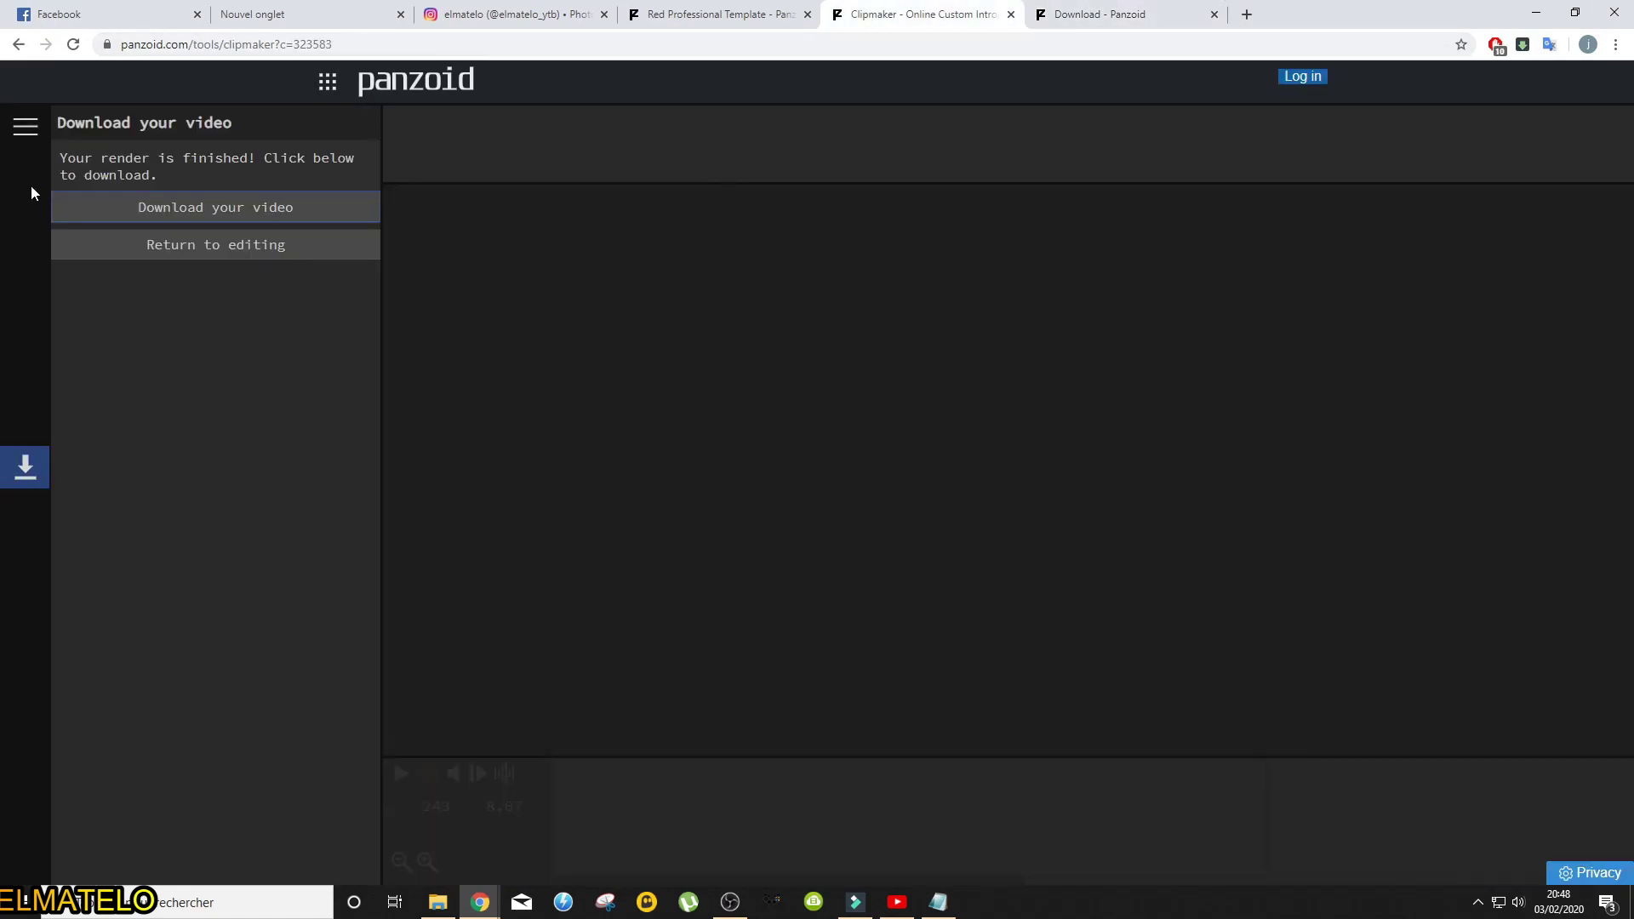
pyautogui.click(147, 247)
pyautogui.moveTo(26, 141)
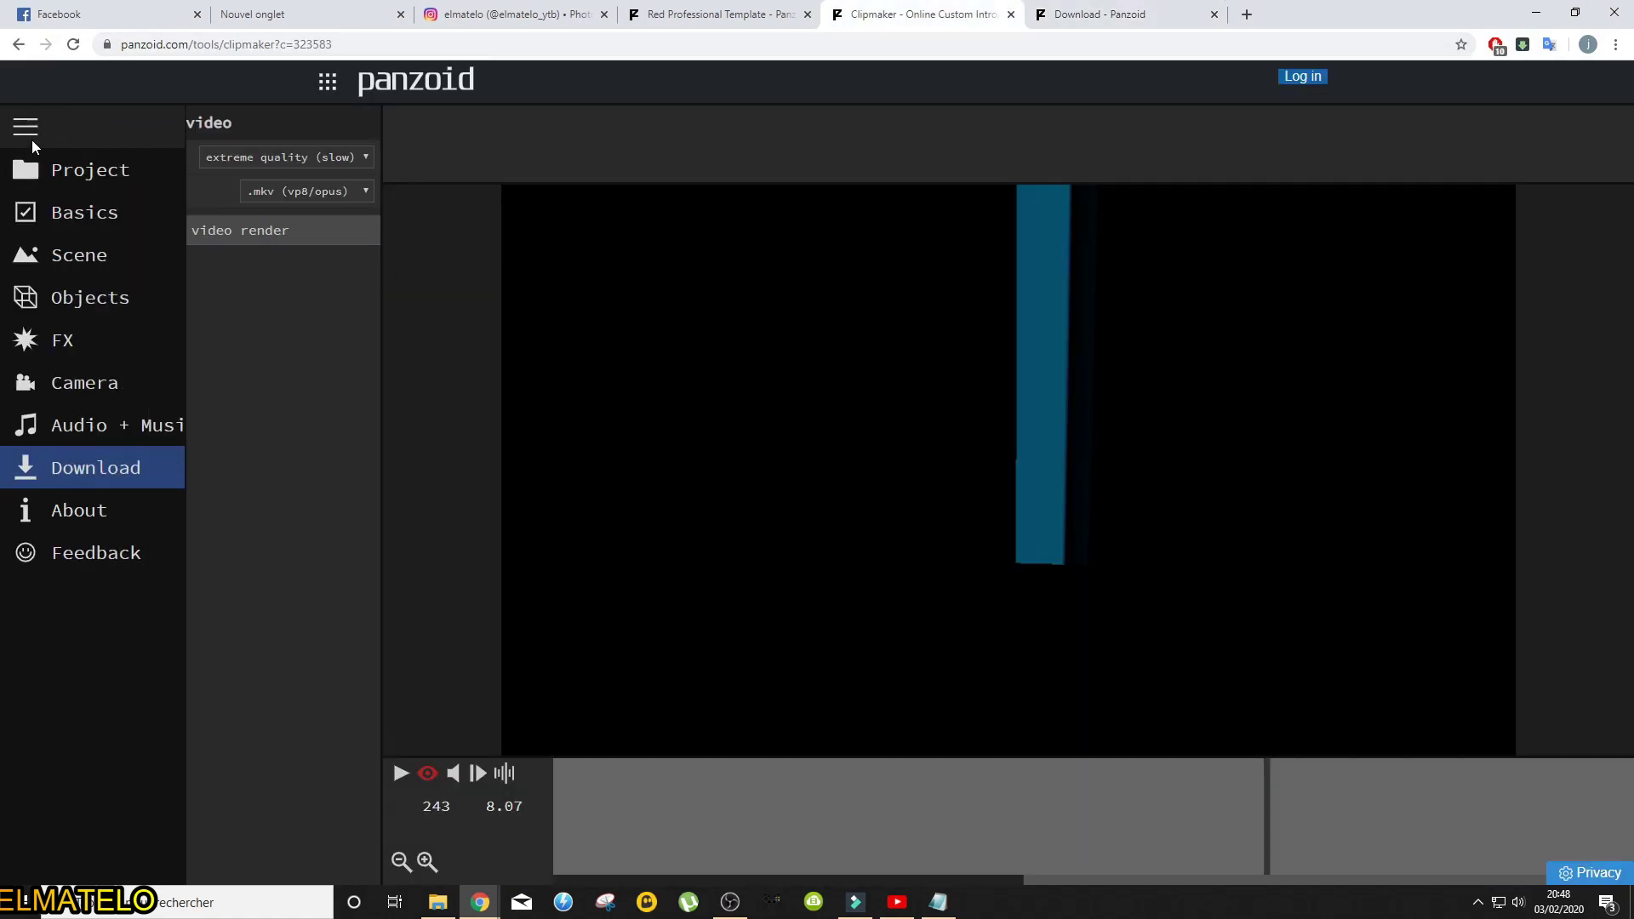
pyautogui.click(119, 170)
pyautogui.click(239, 344)
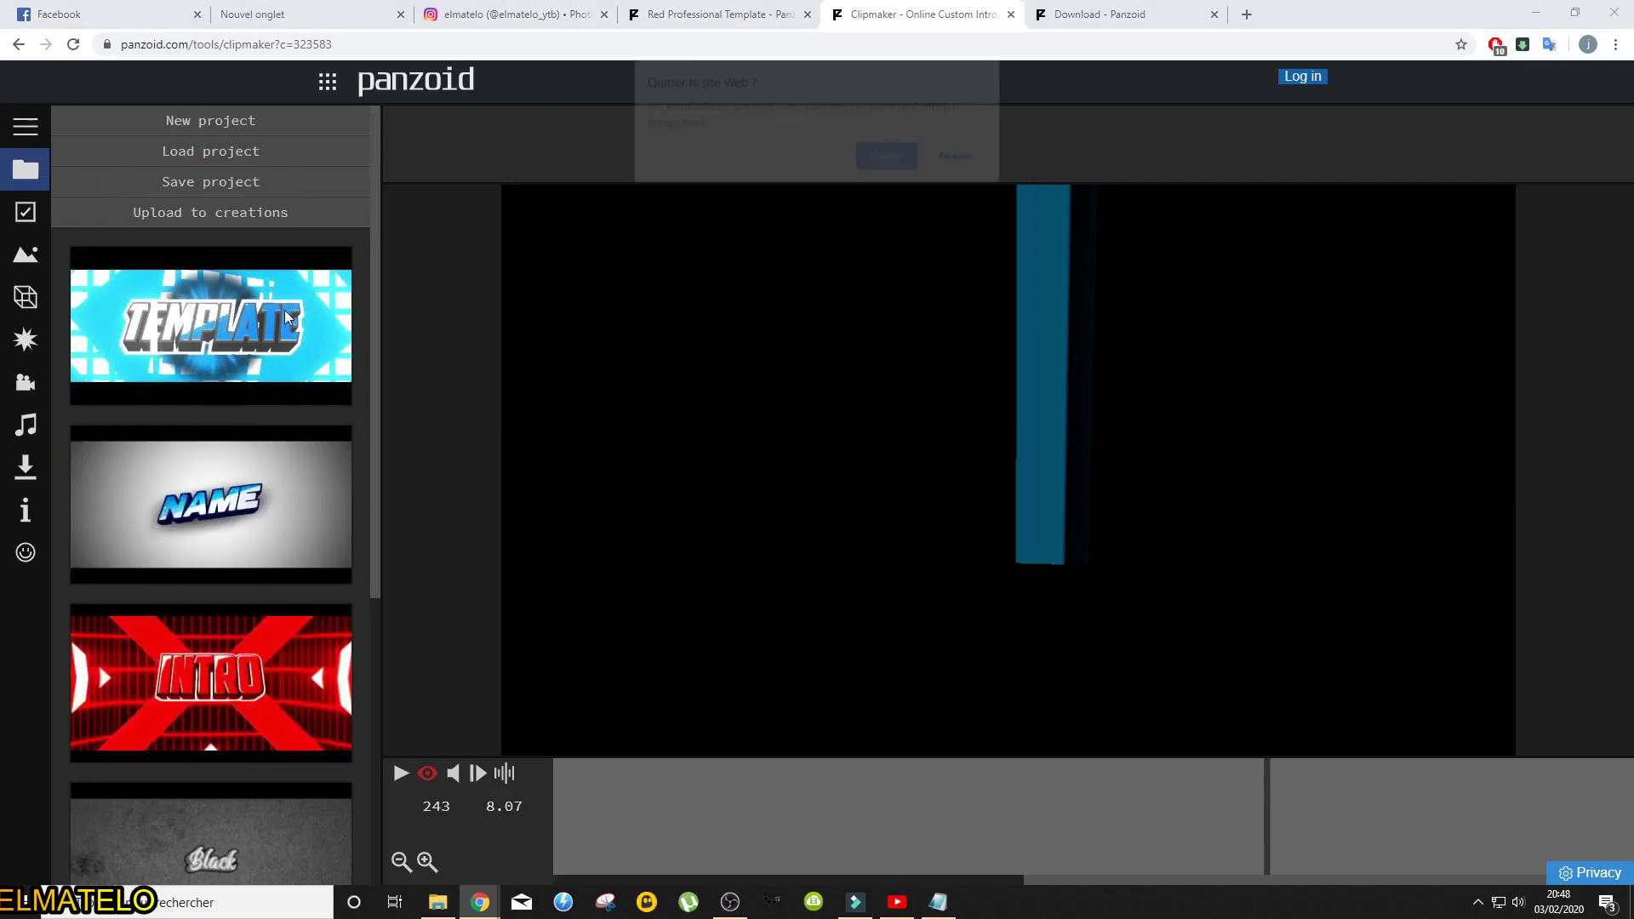
pyautogui.click(902, 160)
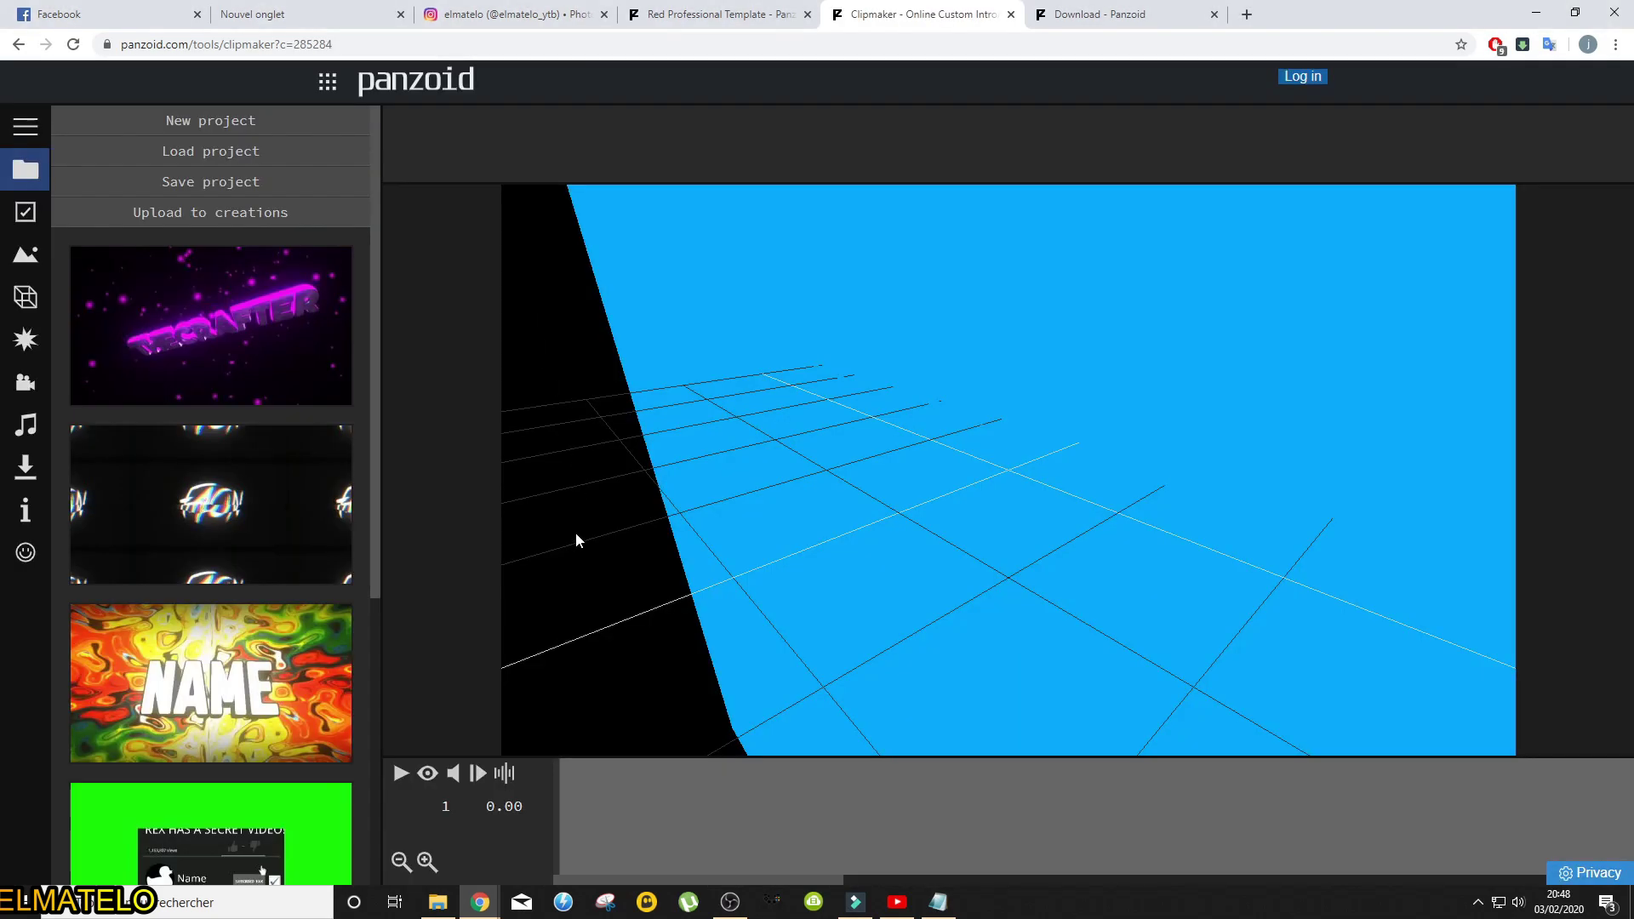
# Look through the template's object list to find its text objects, and return to the project gallery.
pyautogui.click(39, 302)
pyautogui.scroll(-10, 259, 231)
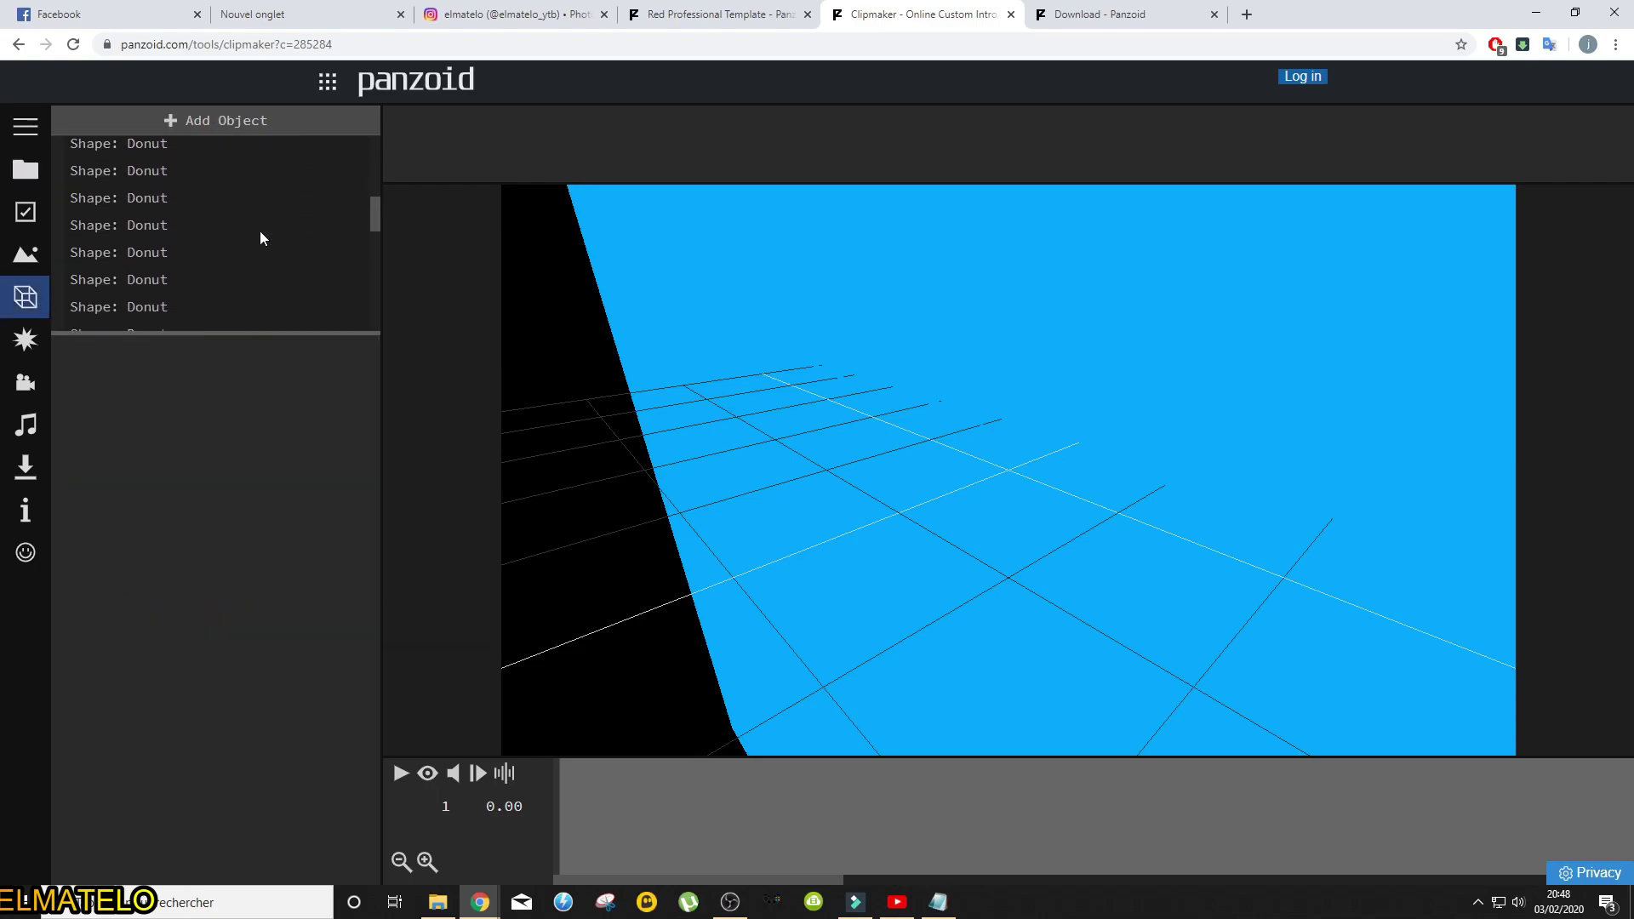
pyautogui.scroll(-3, 259, 231)
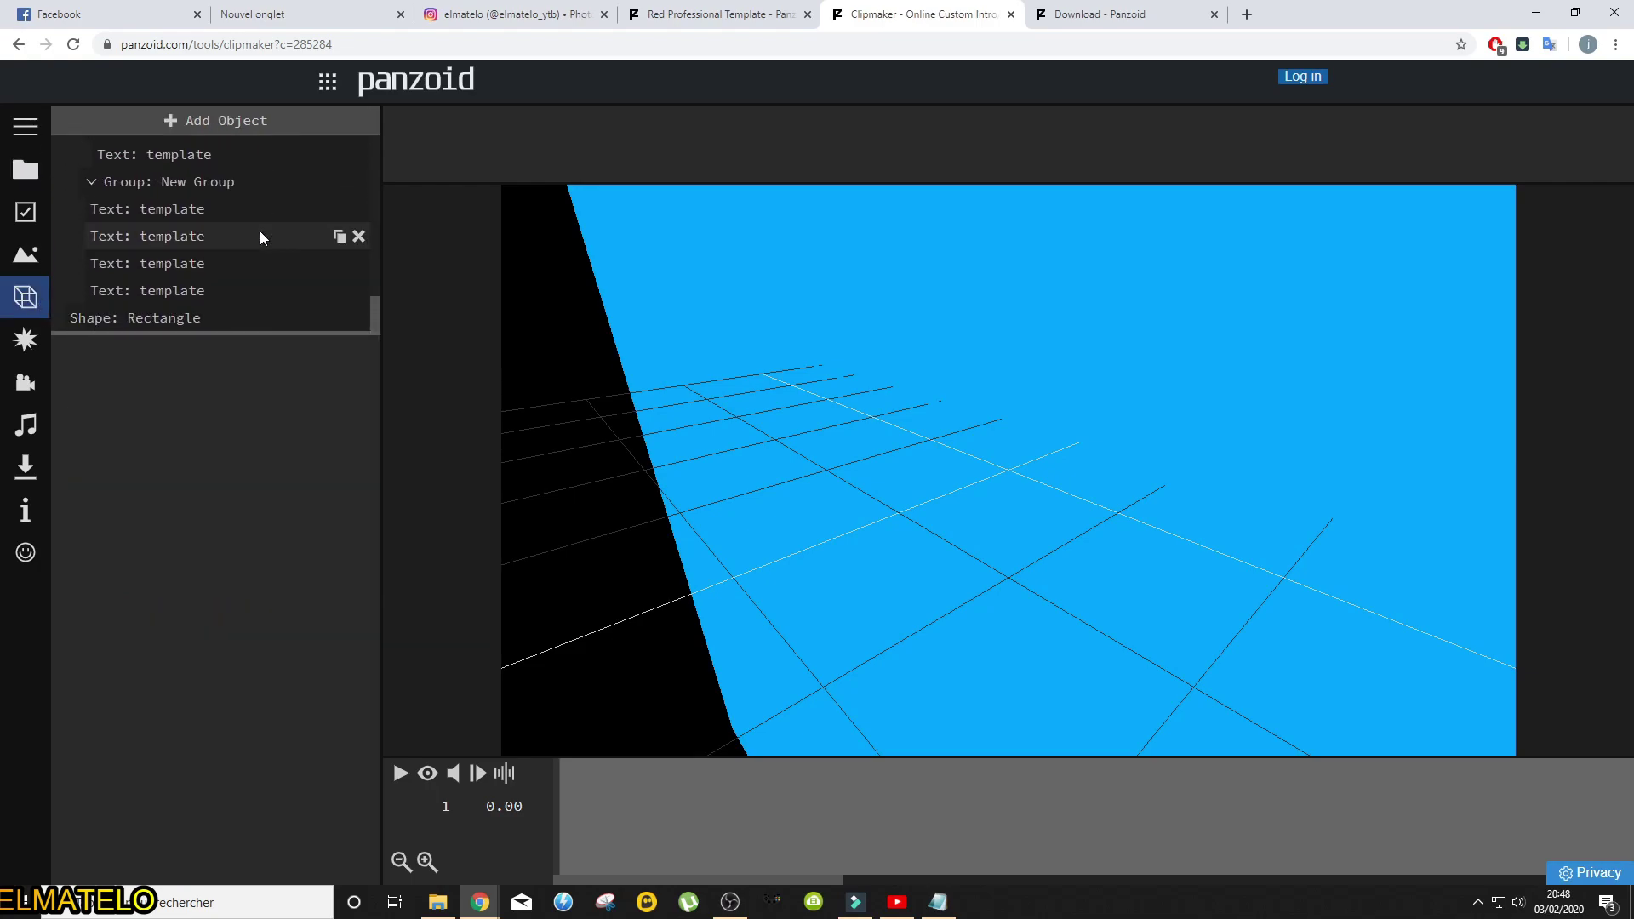
pyautogui.scroll(15, 259, 231)
pyautogui.click(34, 181)
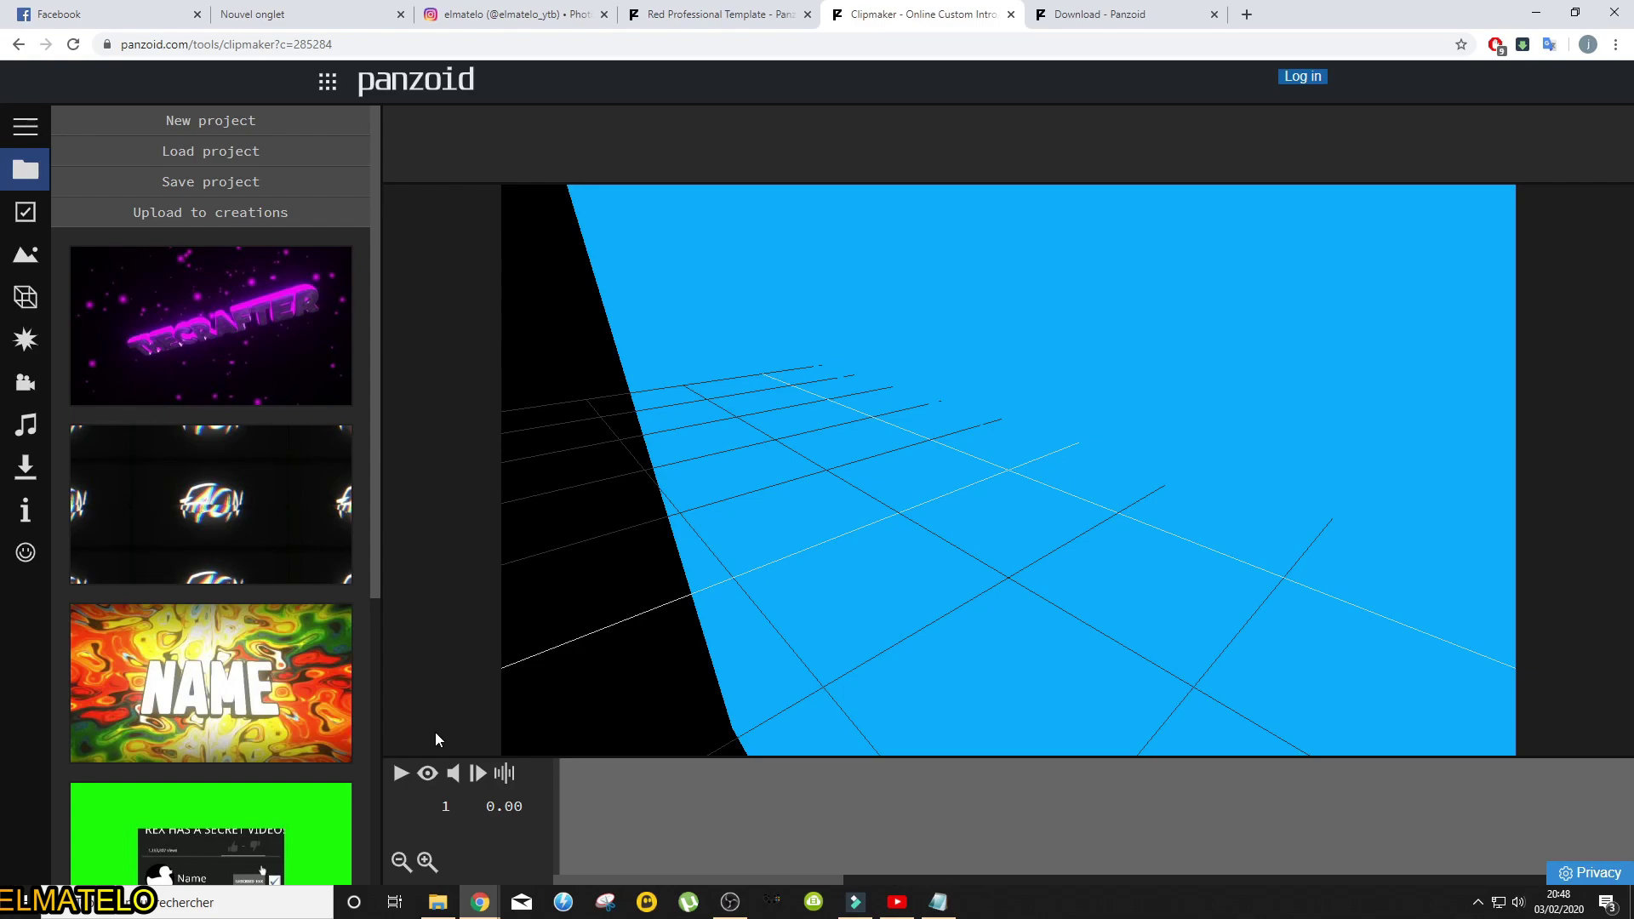
# Play the template through its camera view, pause it, and move the playhead to frame 473.
pyautogui.click(427, 773)
pyautogui.click(401, 774)
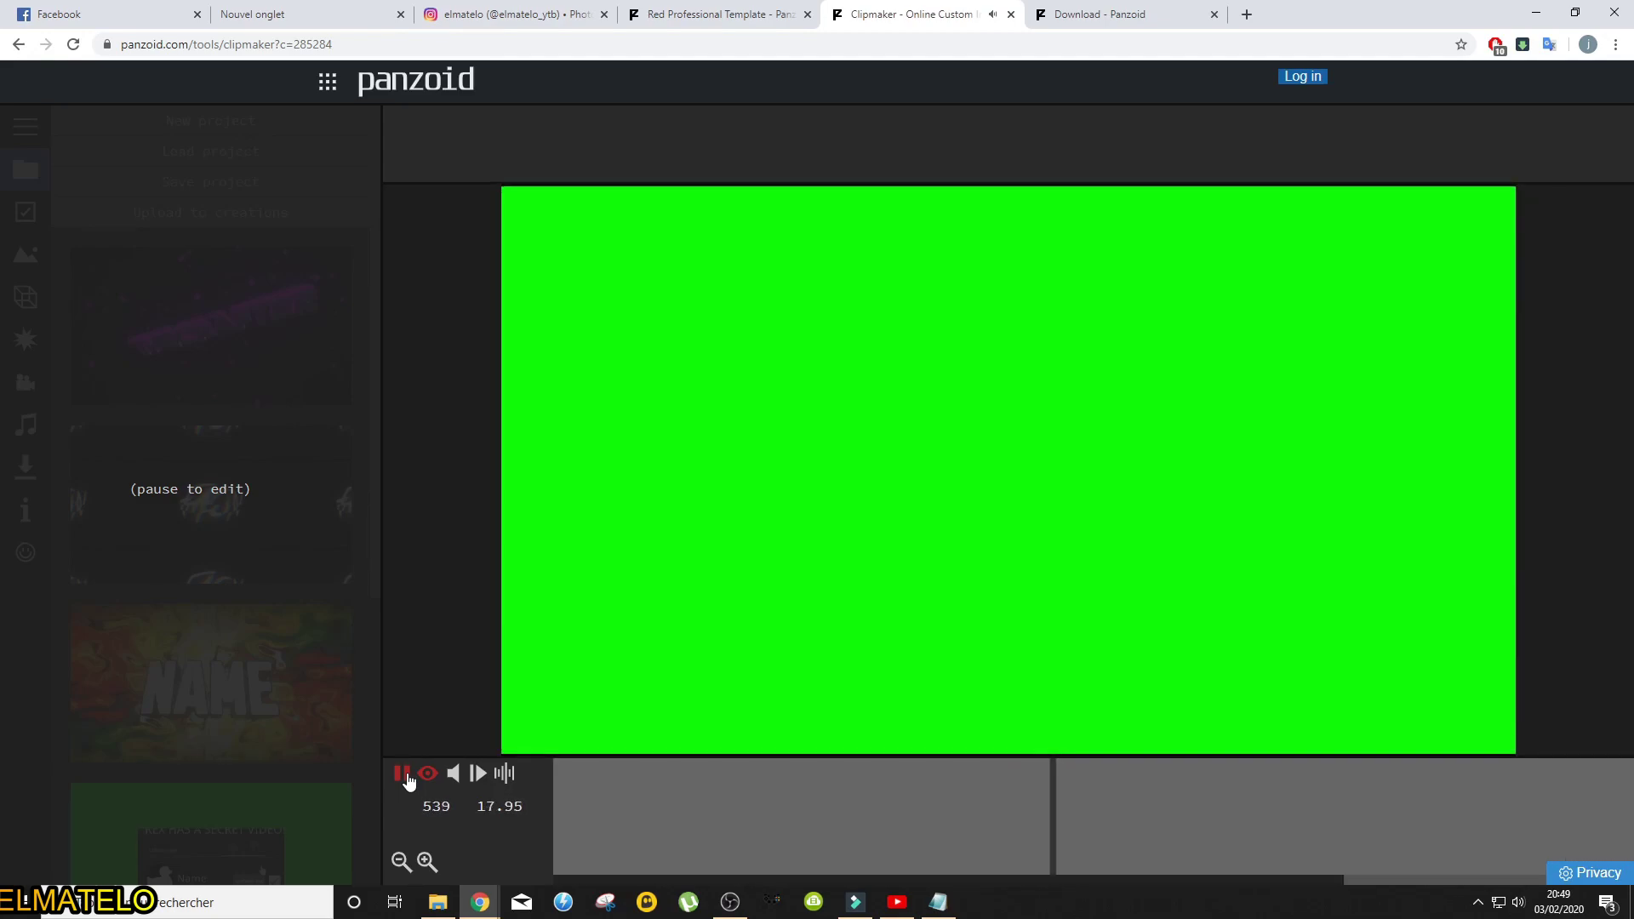
pyautogui.click(404, 774)
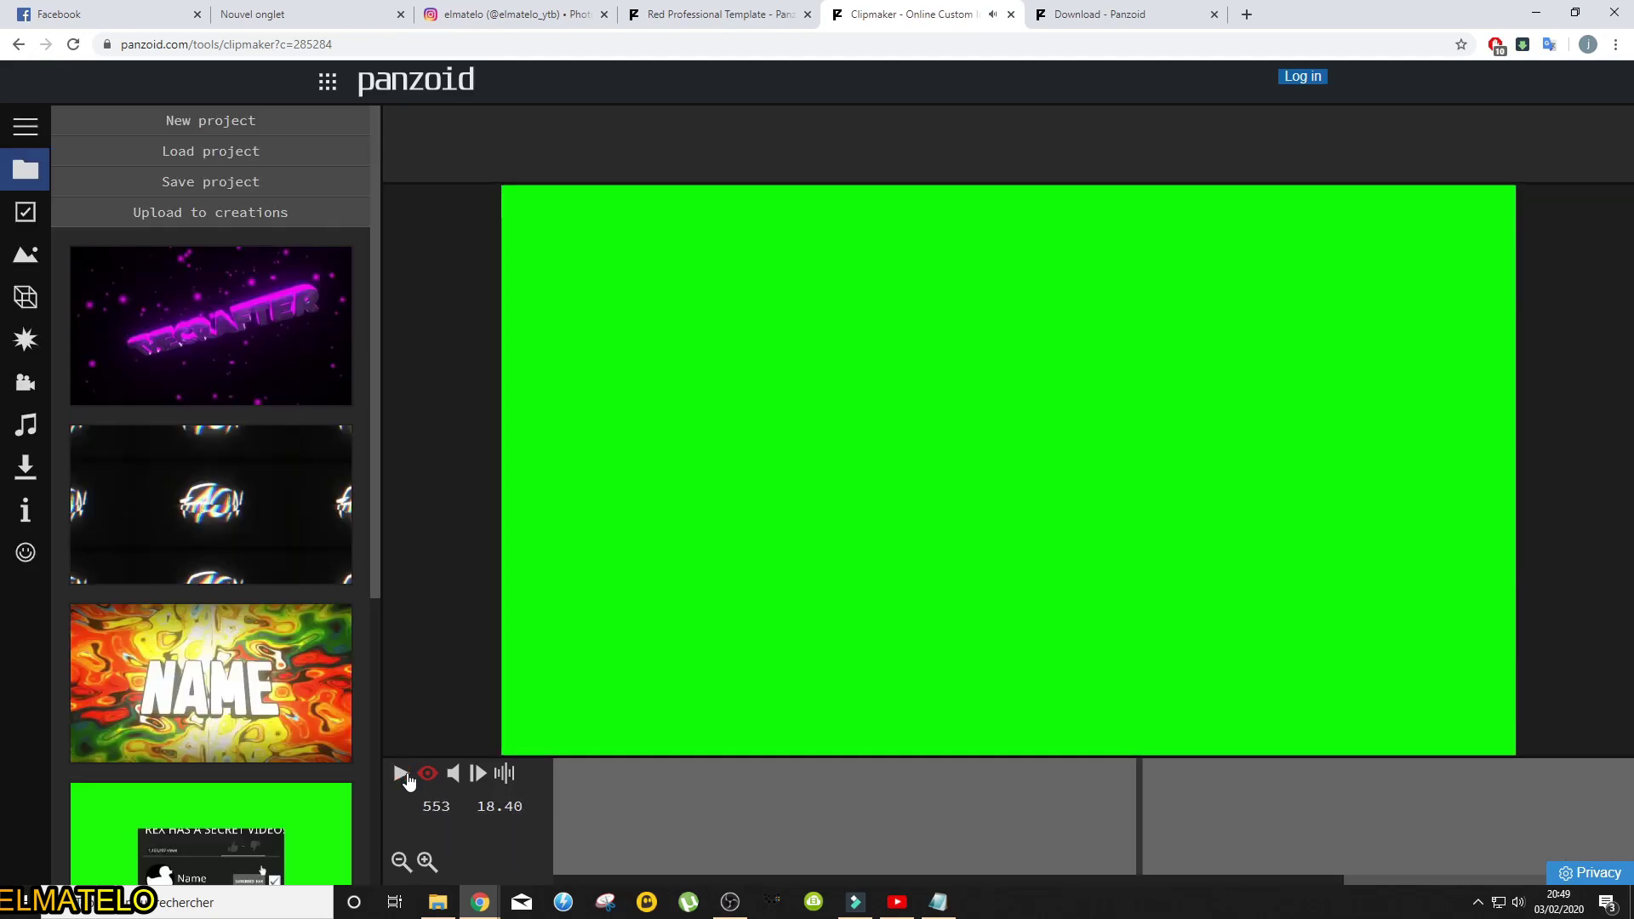
pyautogui.moveTo(1138, 830); pyautogui.dragTo(630, 822)
# Change the first two "template" texts in the last text group to ELMATELO.
pyautogui.click(25, 297)
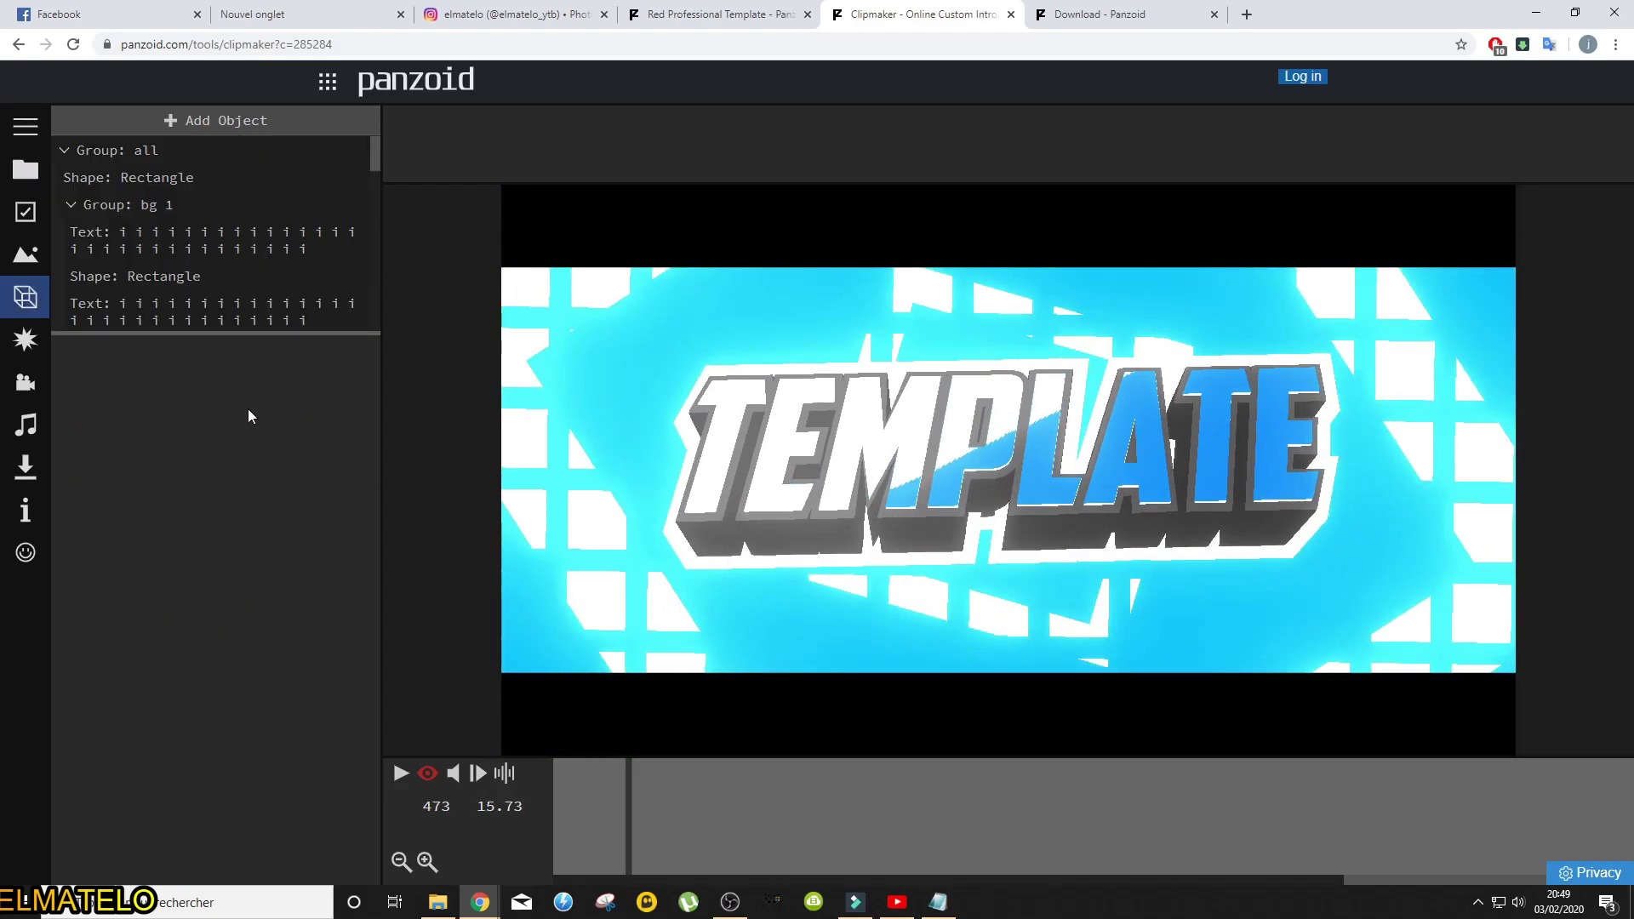
pyautogui.scroll(-6, 295, 238)
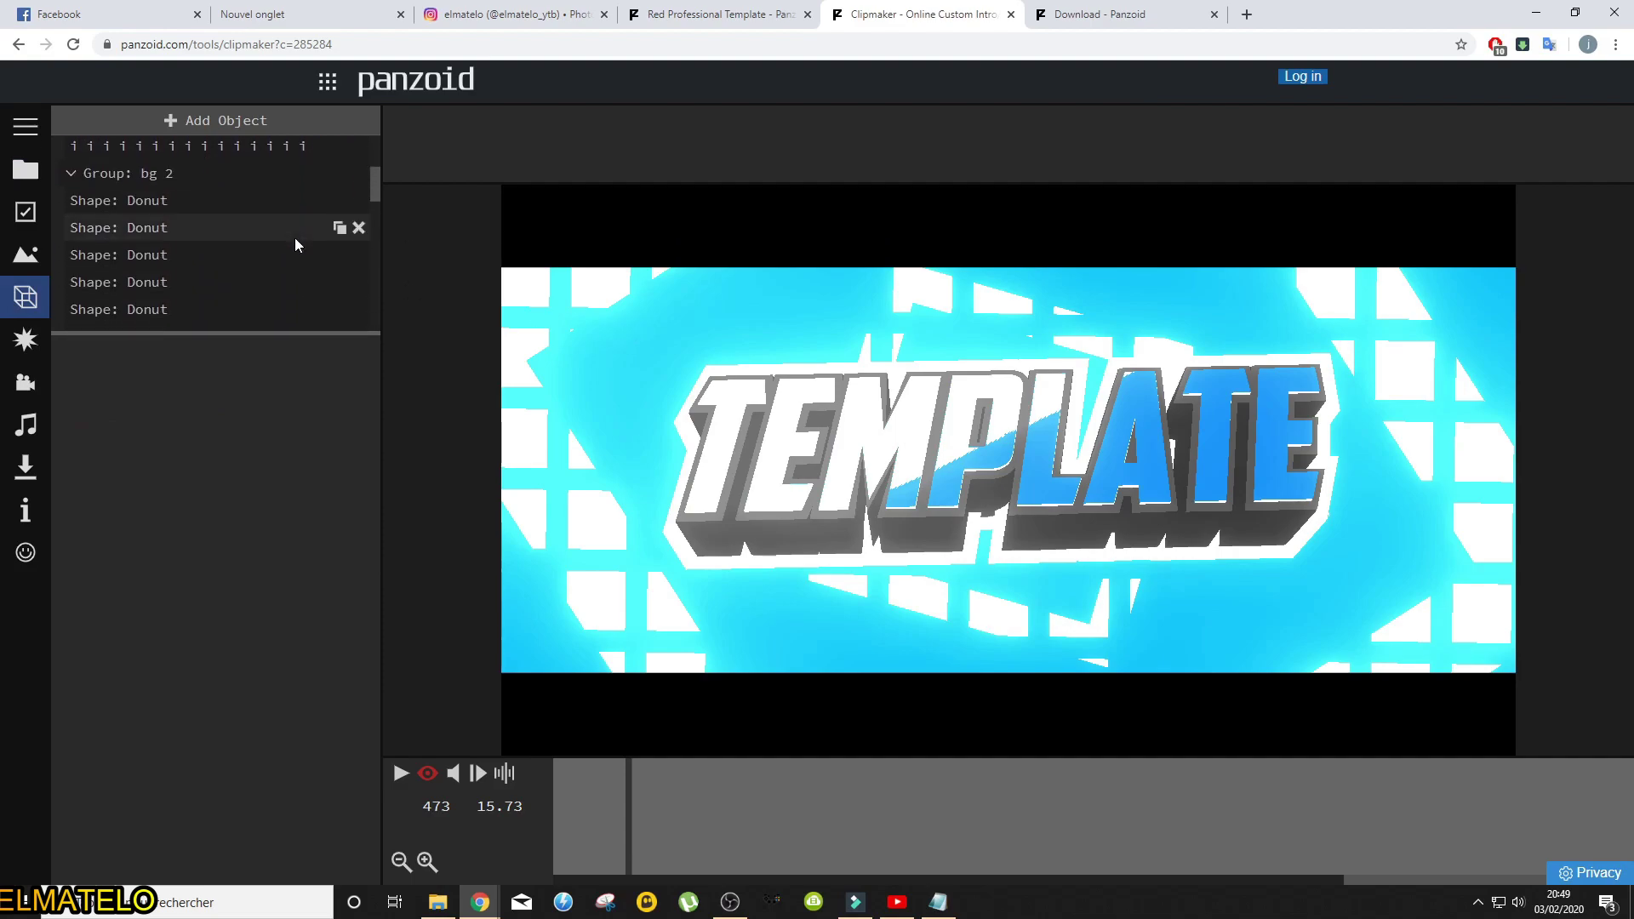
pyautogui.scroll(-6, 280, 237)
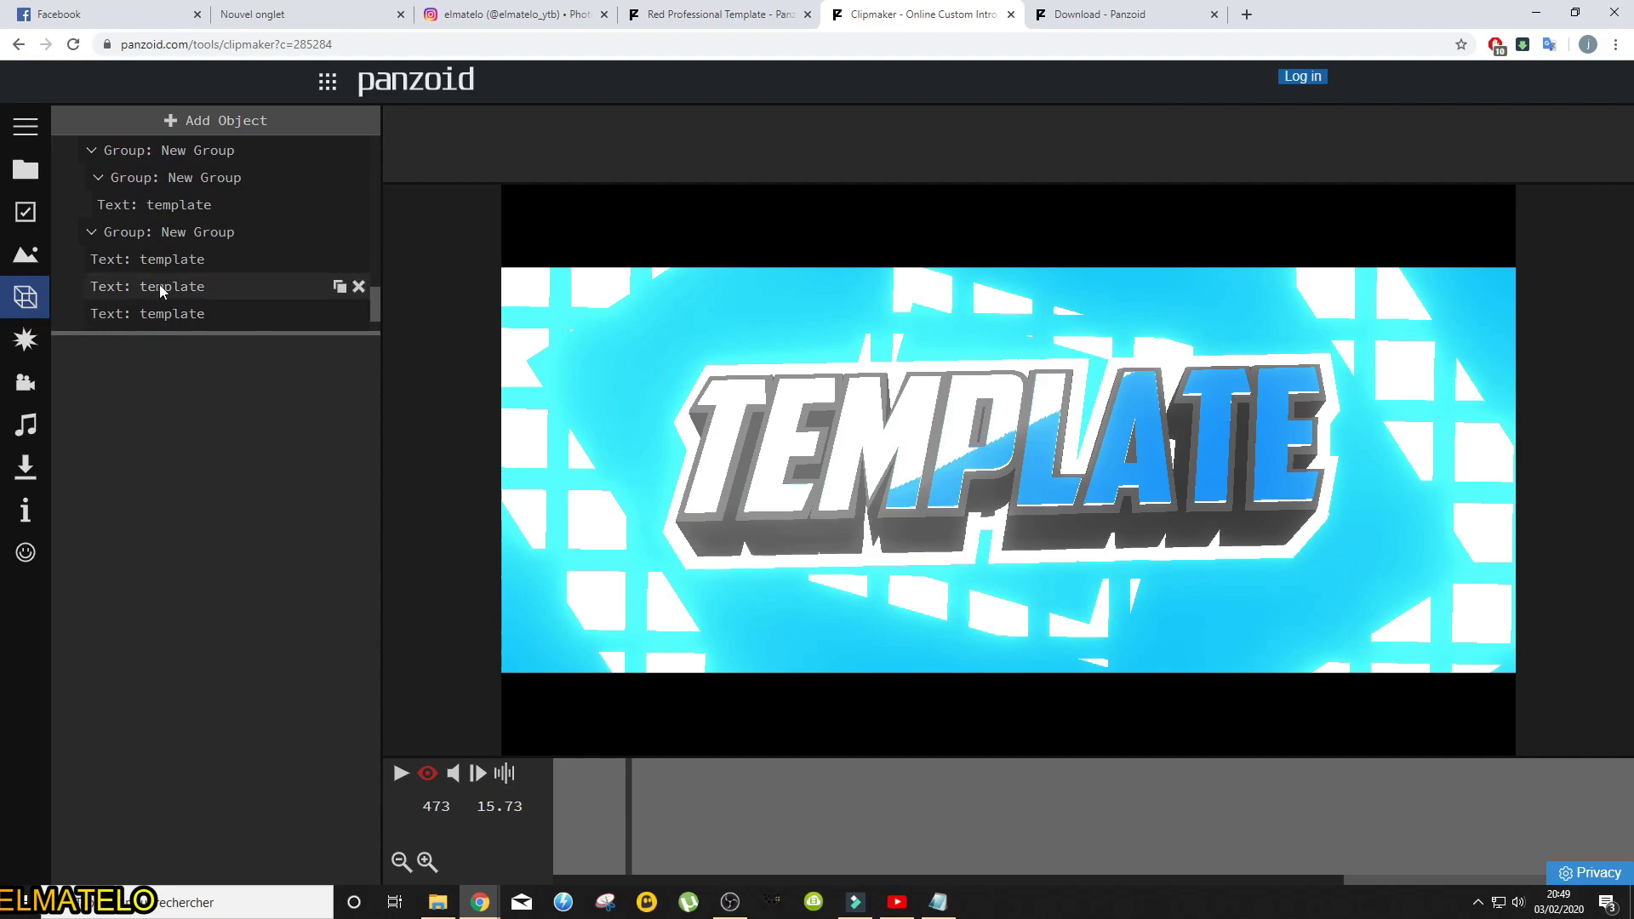
pyautogui.click(208, 262)
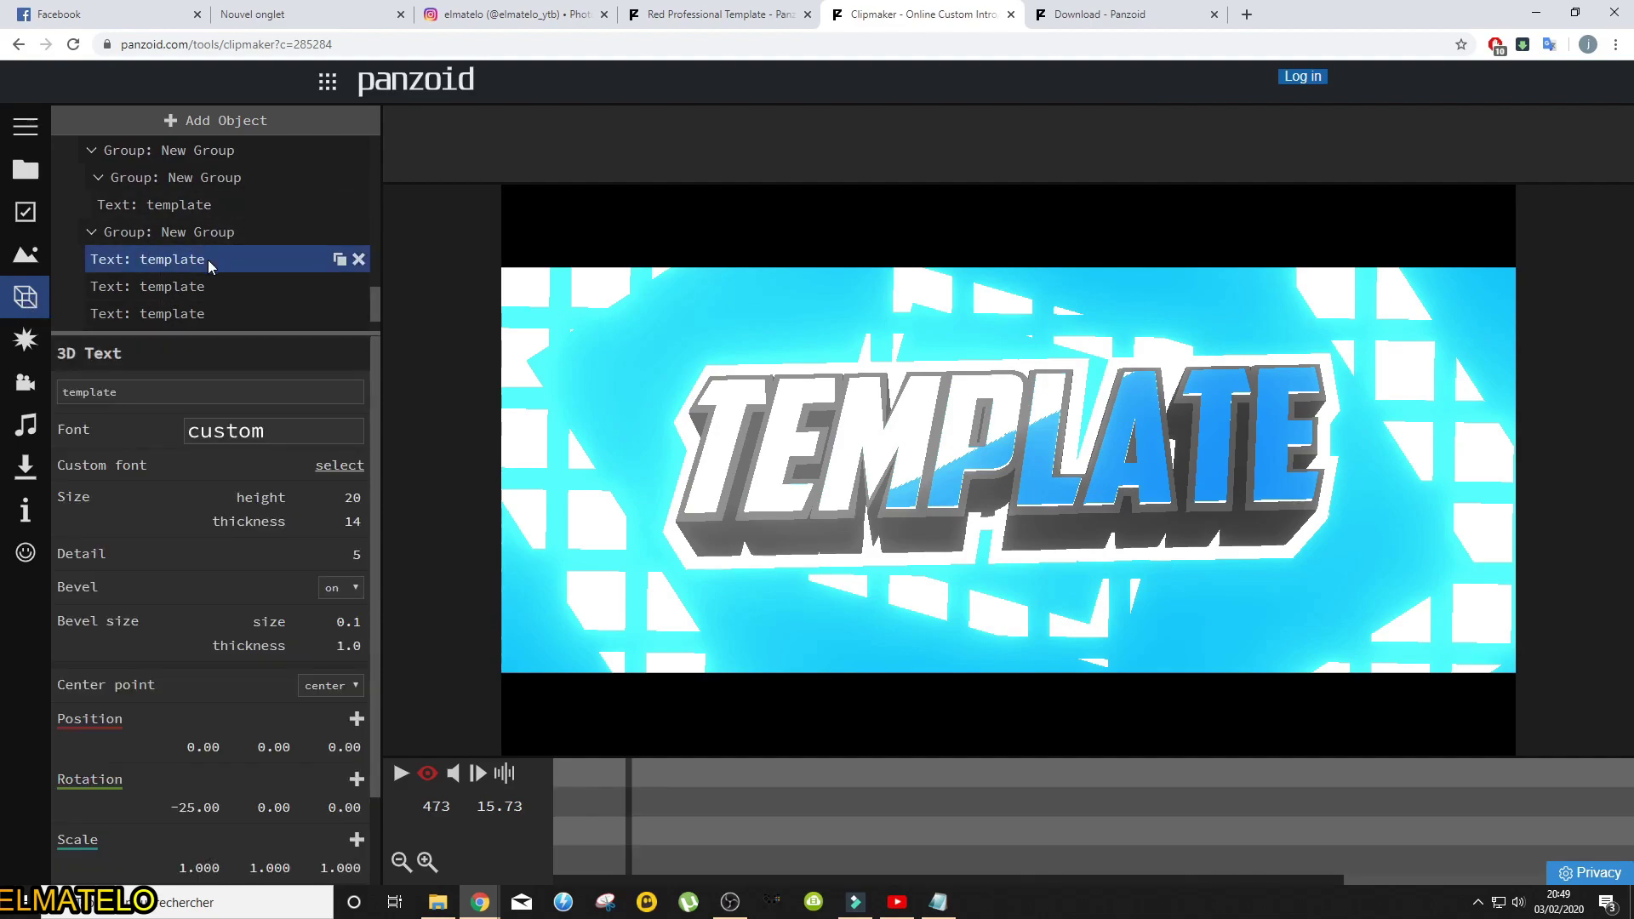
pyautogui.doubleClick(217, 393)
pyautogui.write('ELMATELO')
pyautogui.click(185, 288)
pyautogui.doubleClick(130, 390)
pyautogui.write('ELMATELO')
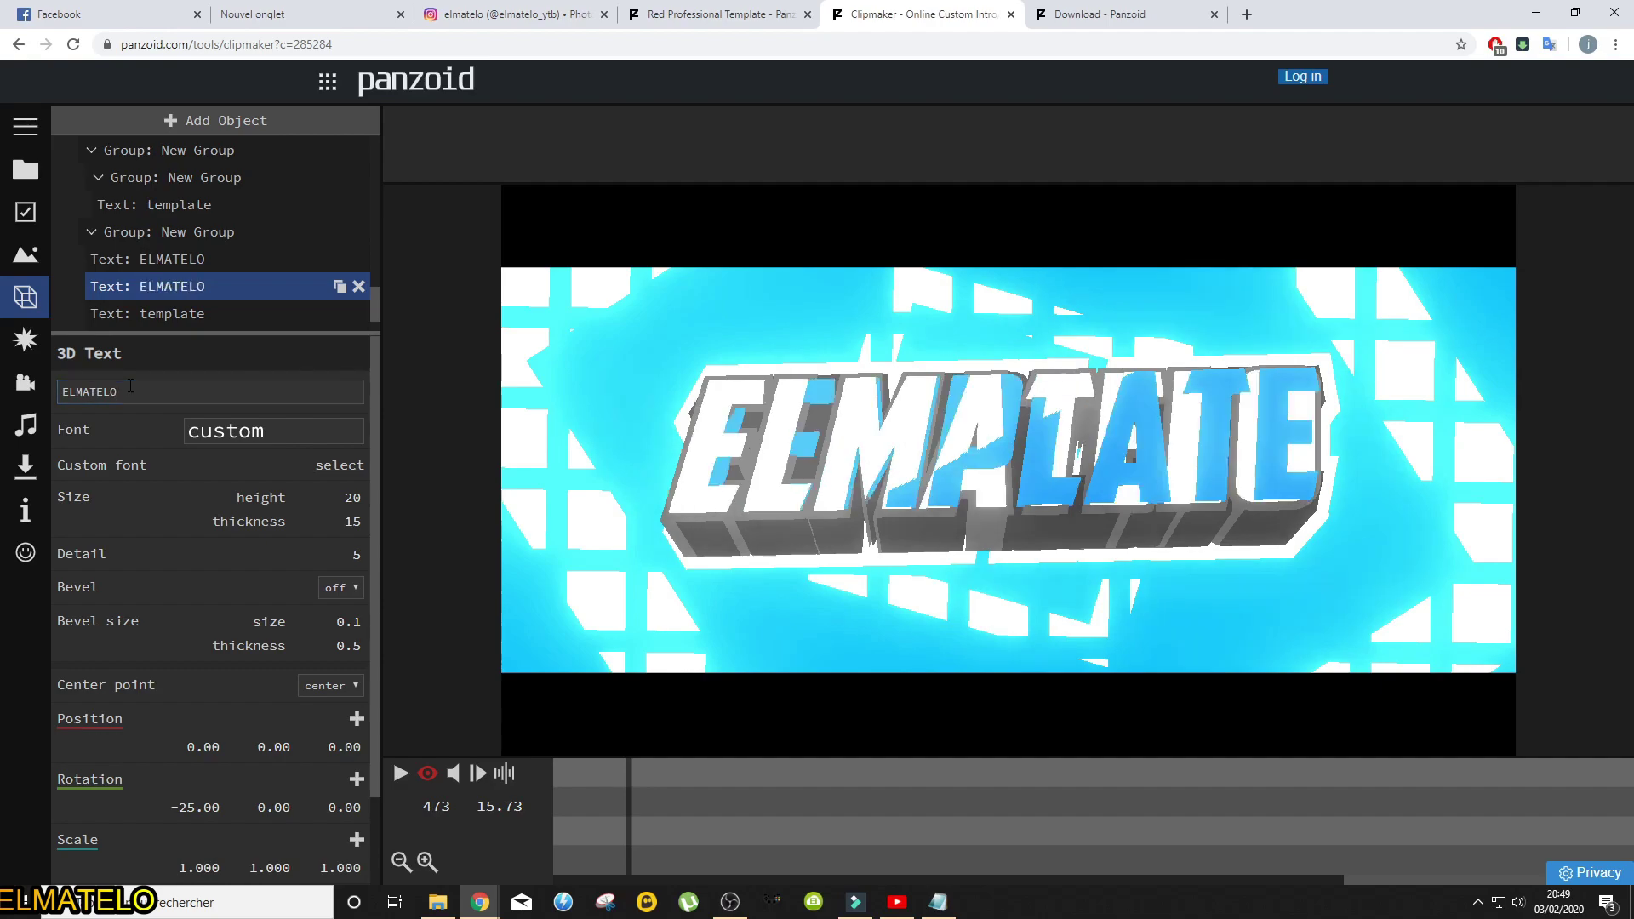
# Change the remaining two "template" texts in the last text group to ELMATELO.
pyautogui.click(161, 311)
pyautogui.doubleClick(147, 390)
pyautogui.write('ELMATELO')
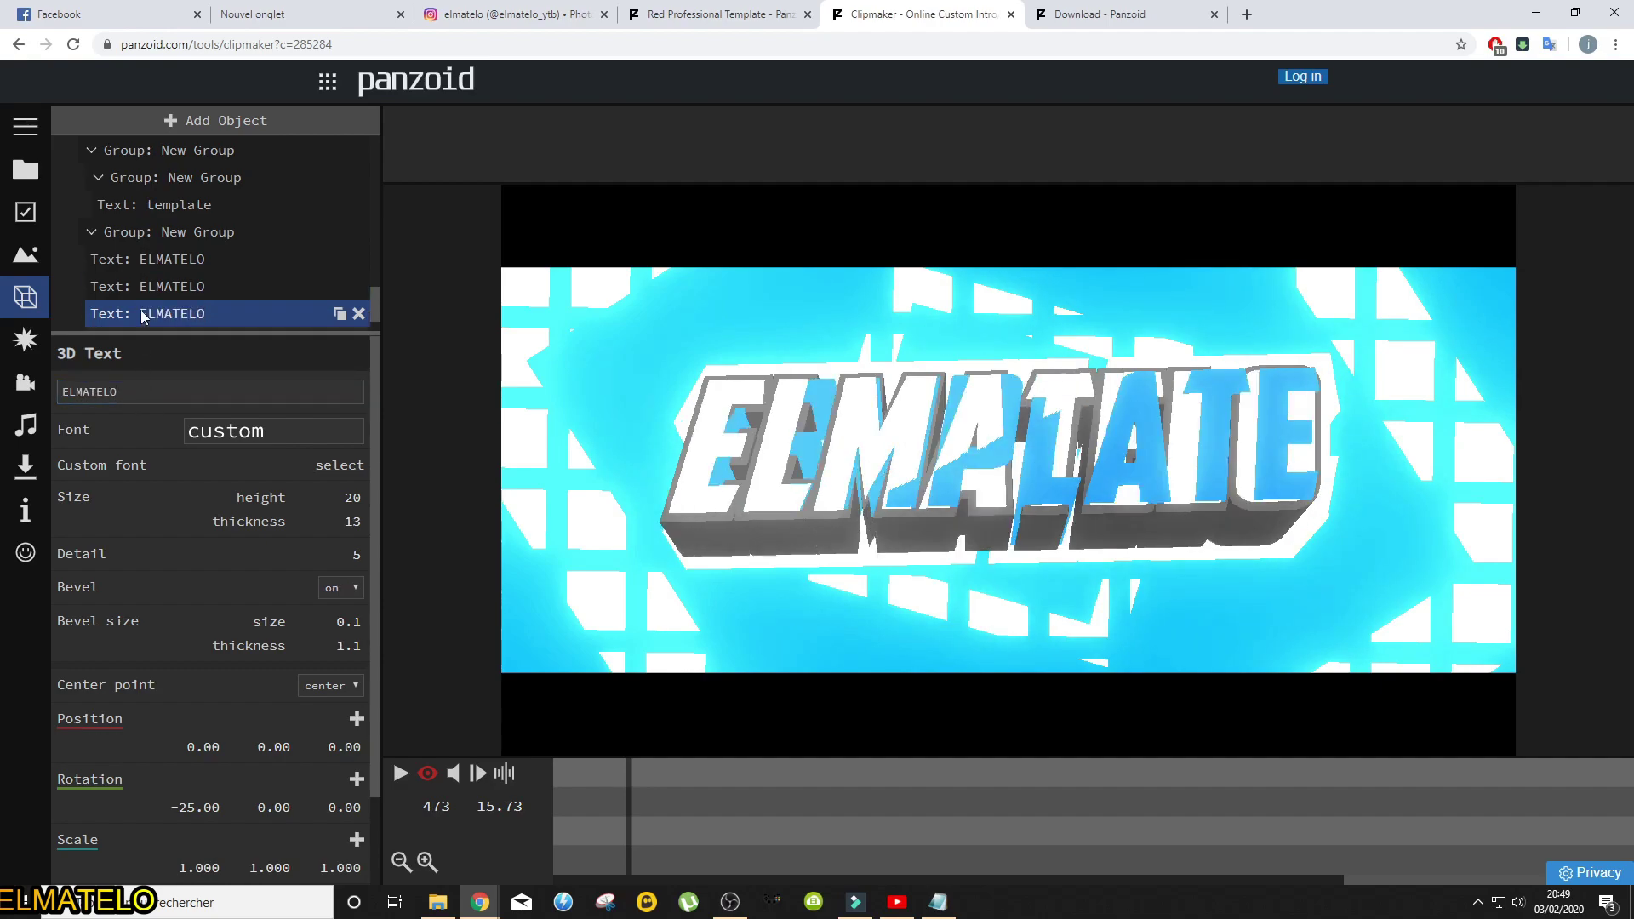
pyautogui.scroll(-1, 138, 329)
pyautogui.click(160, 290)
pyautogui.doubleClick(152, 390)
pyautogui.write('ELMATELO')
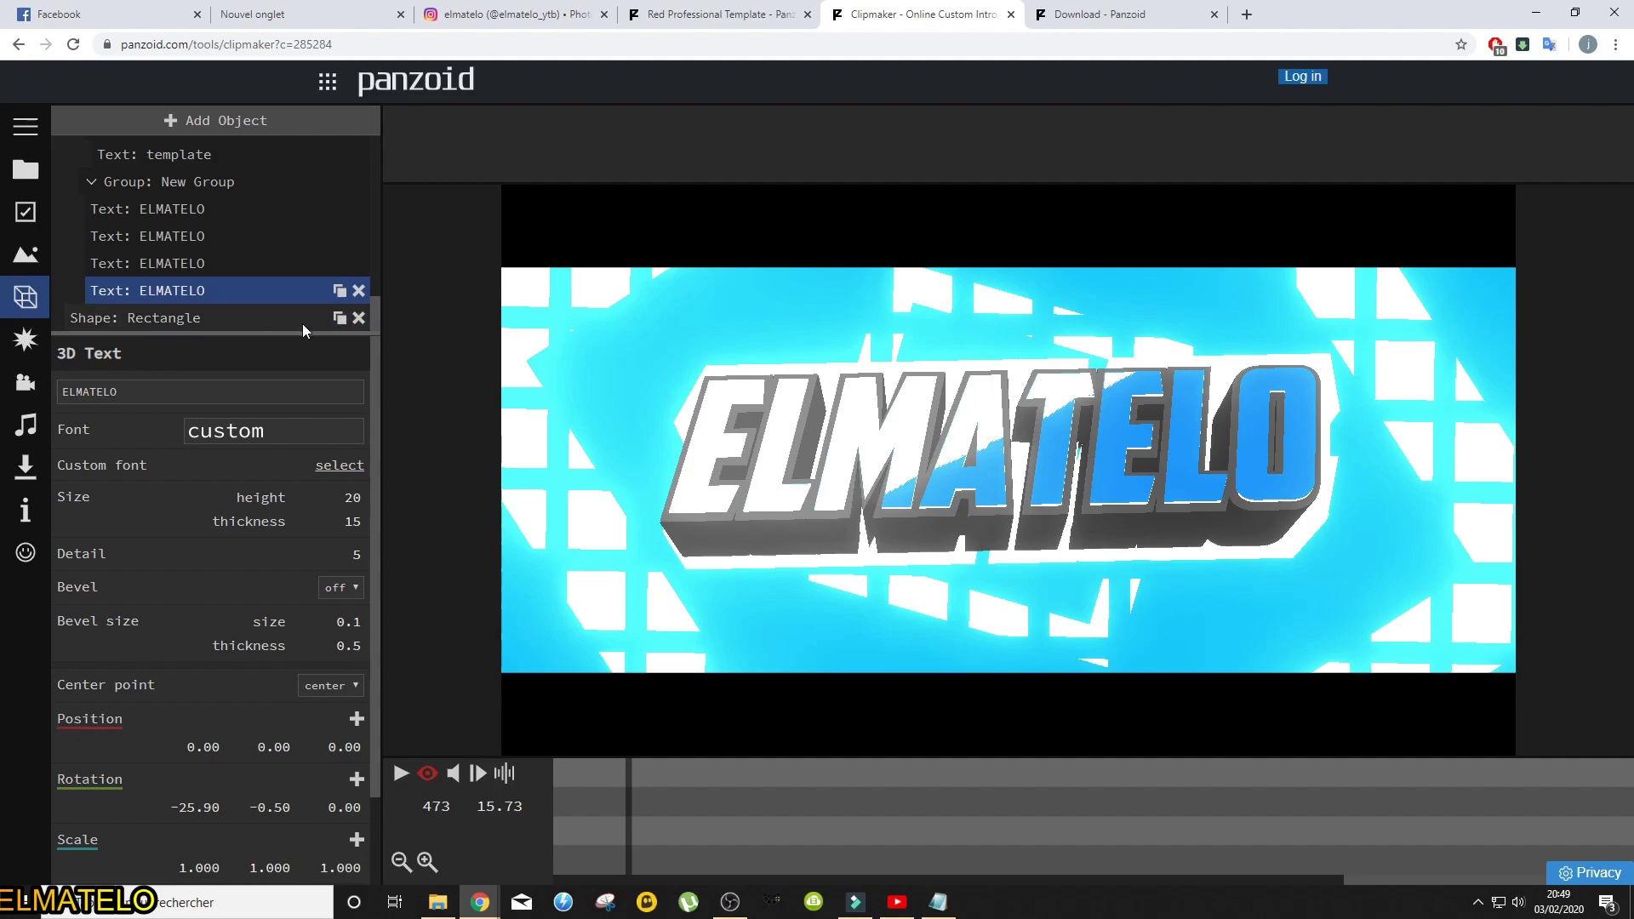
# Keep #0078ff as the last ELMATELO text's color and add a color keyframe at frame 473.
pyautogui.scroll(-1, 341, 747)
pyautogui.click(357, 867)
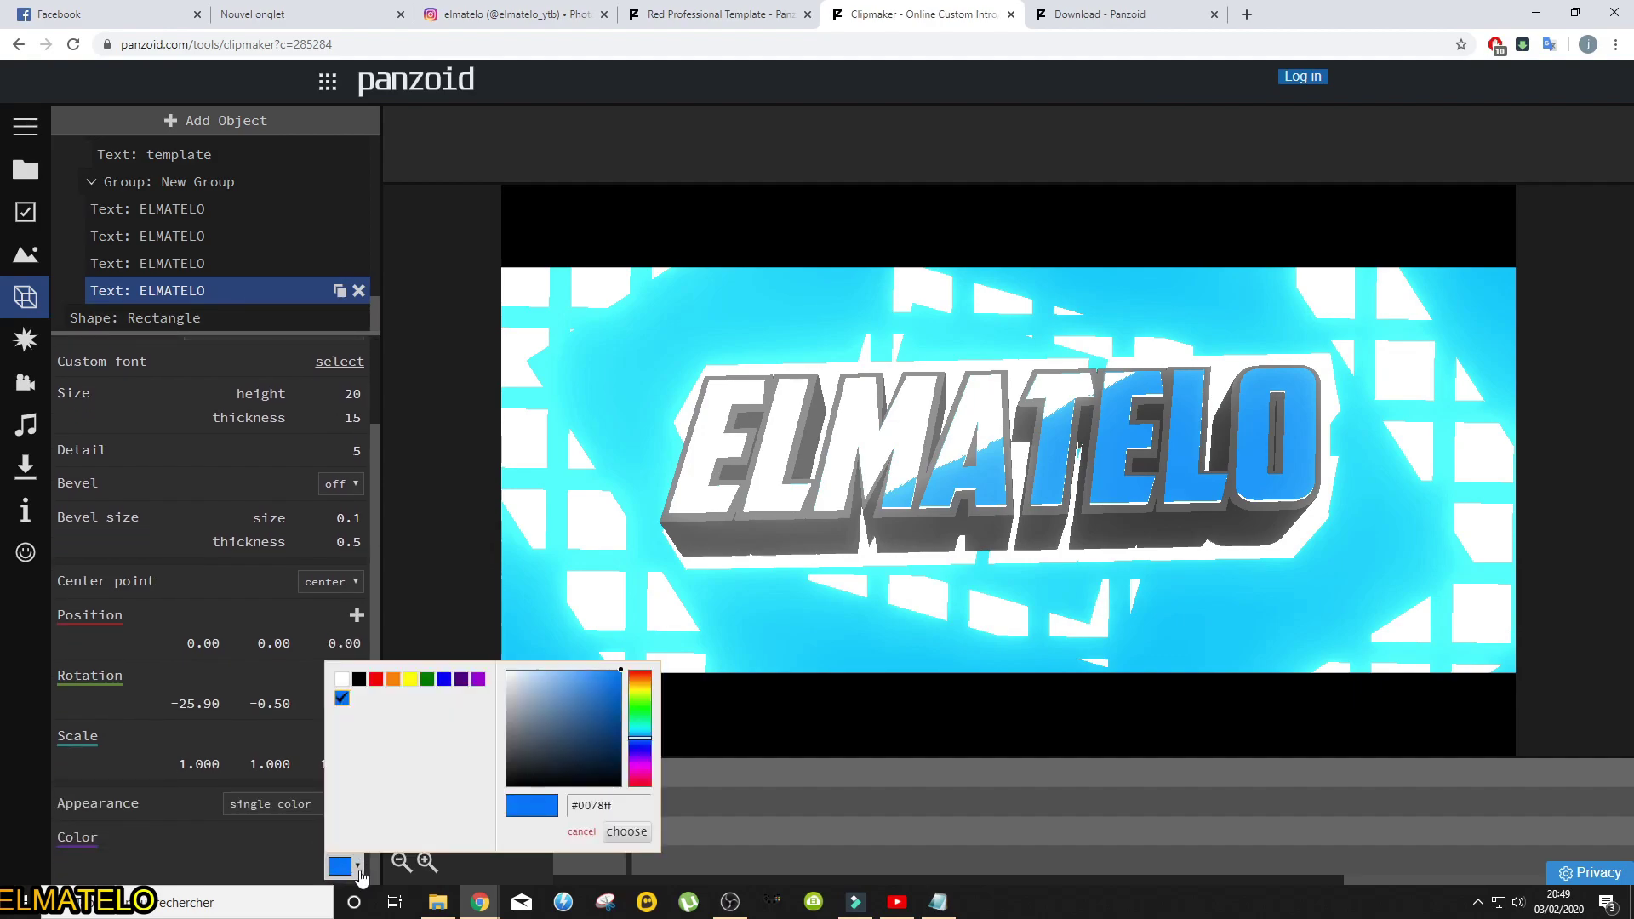
pyautogui.click(627, 832)
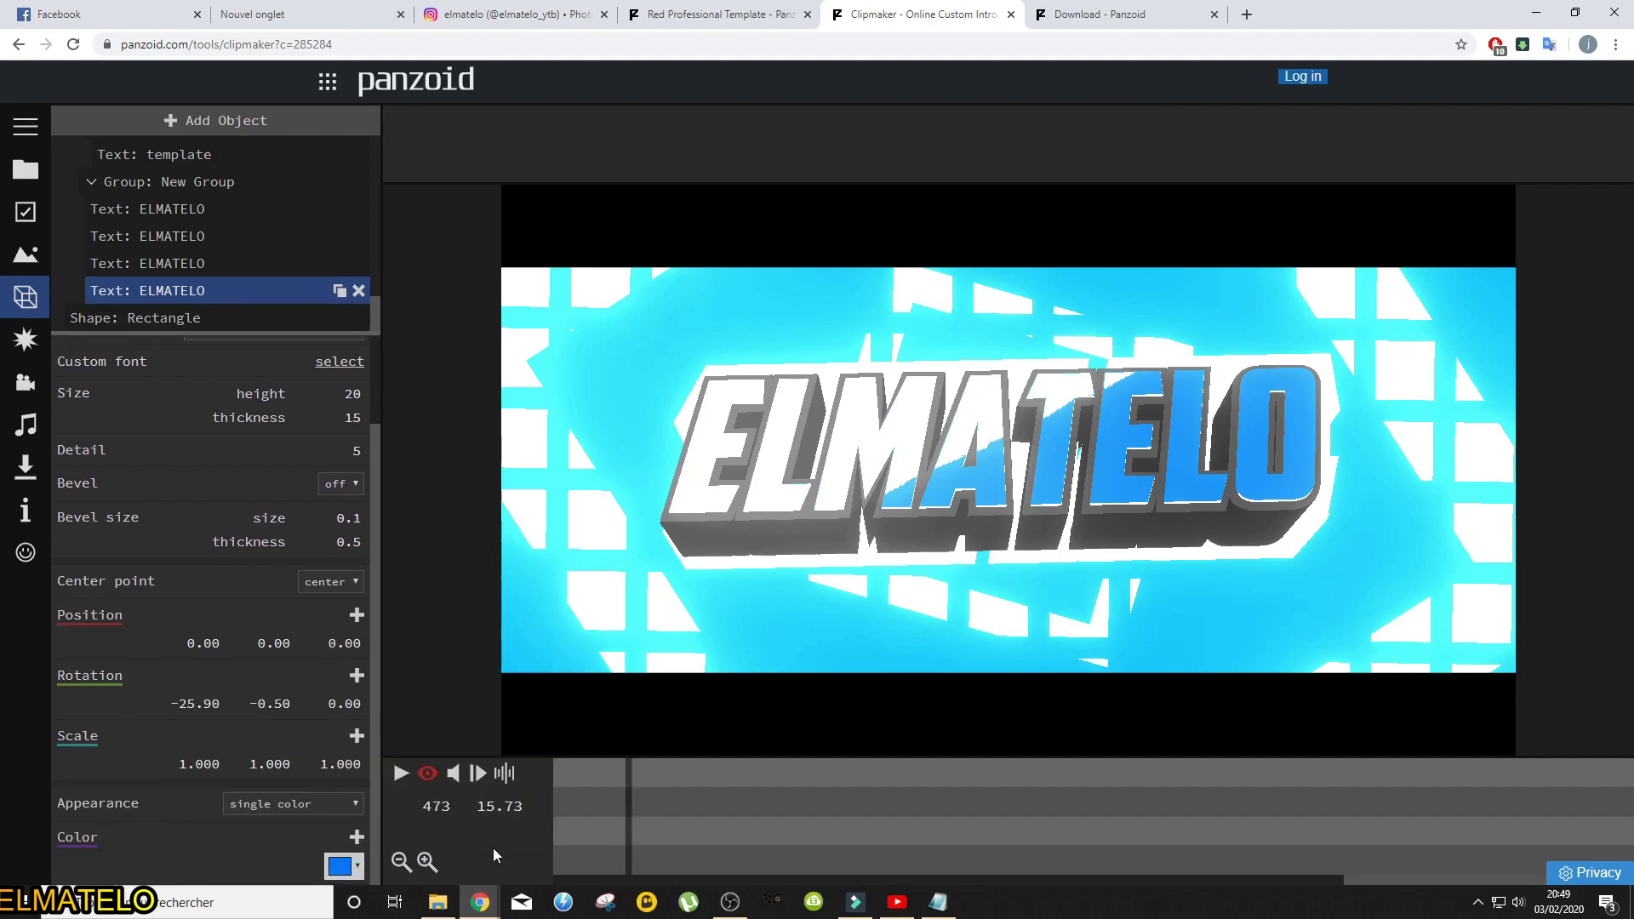
pyautogui.click(356, 839)
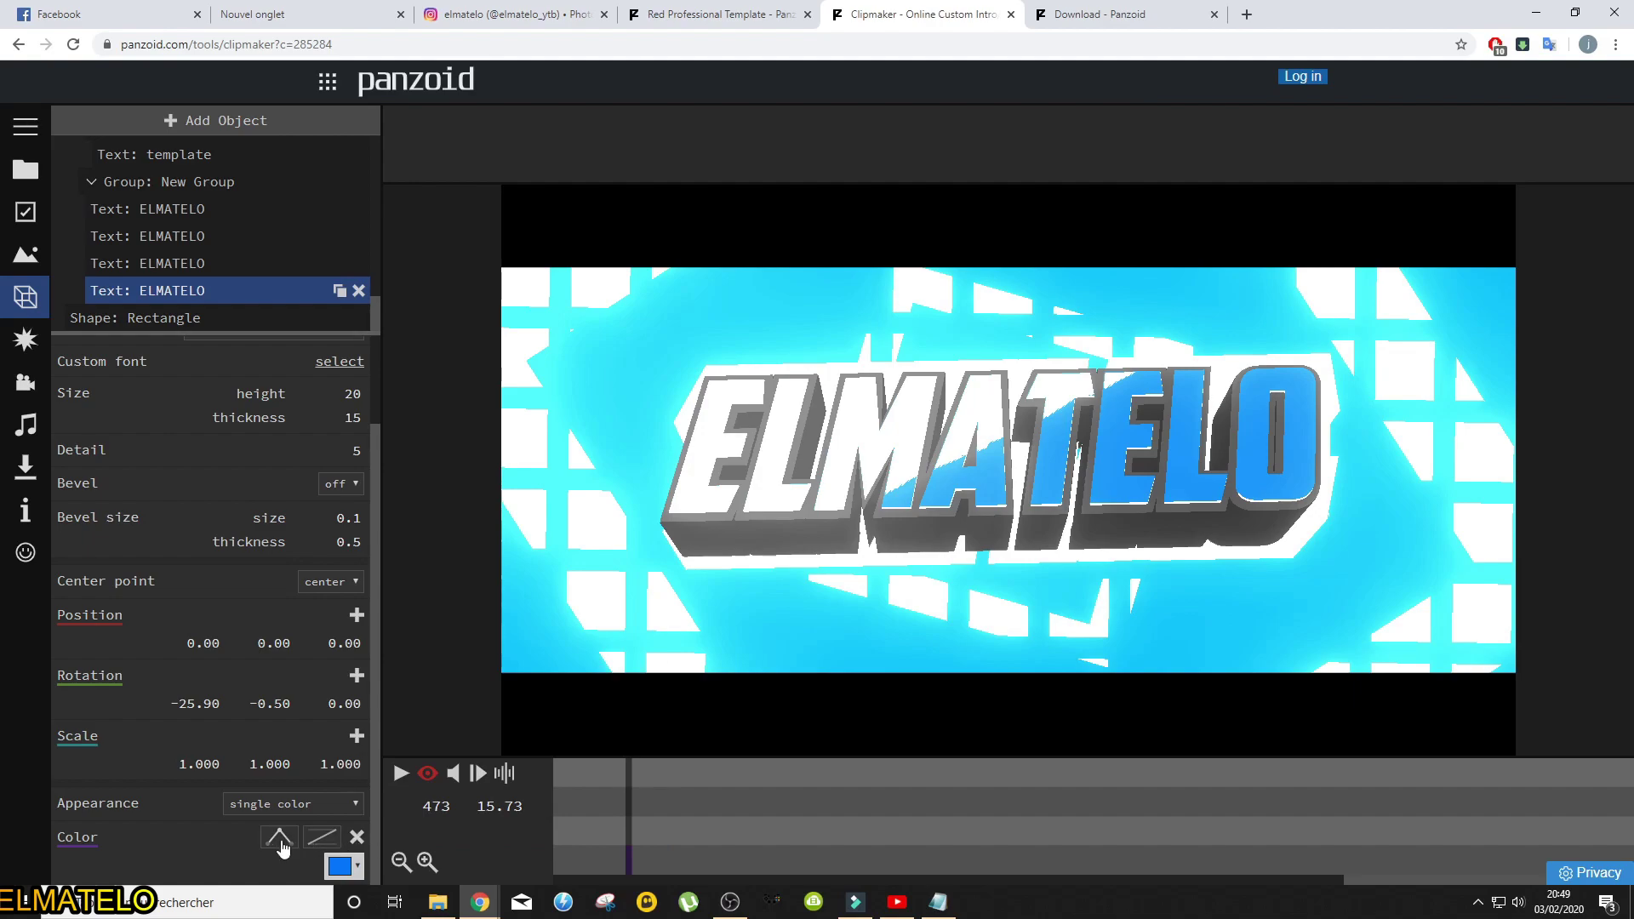
# Set the last ELMATELO text's appearance to custom and look over its material settings.
pyautogui.click(311, 805)
pyautogui.click(259, 784)
pyautogui.scroll(-5, 290, 793)
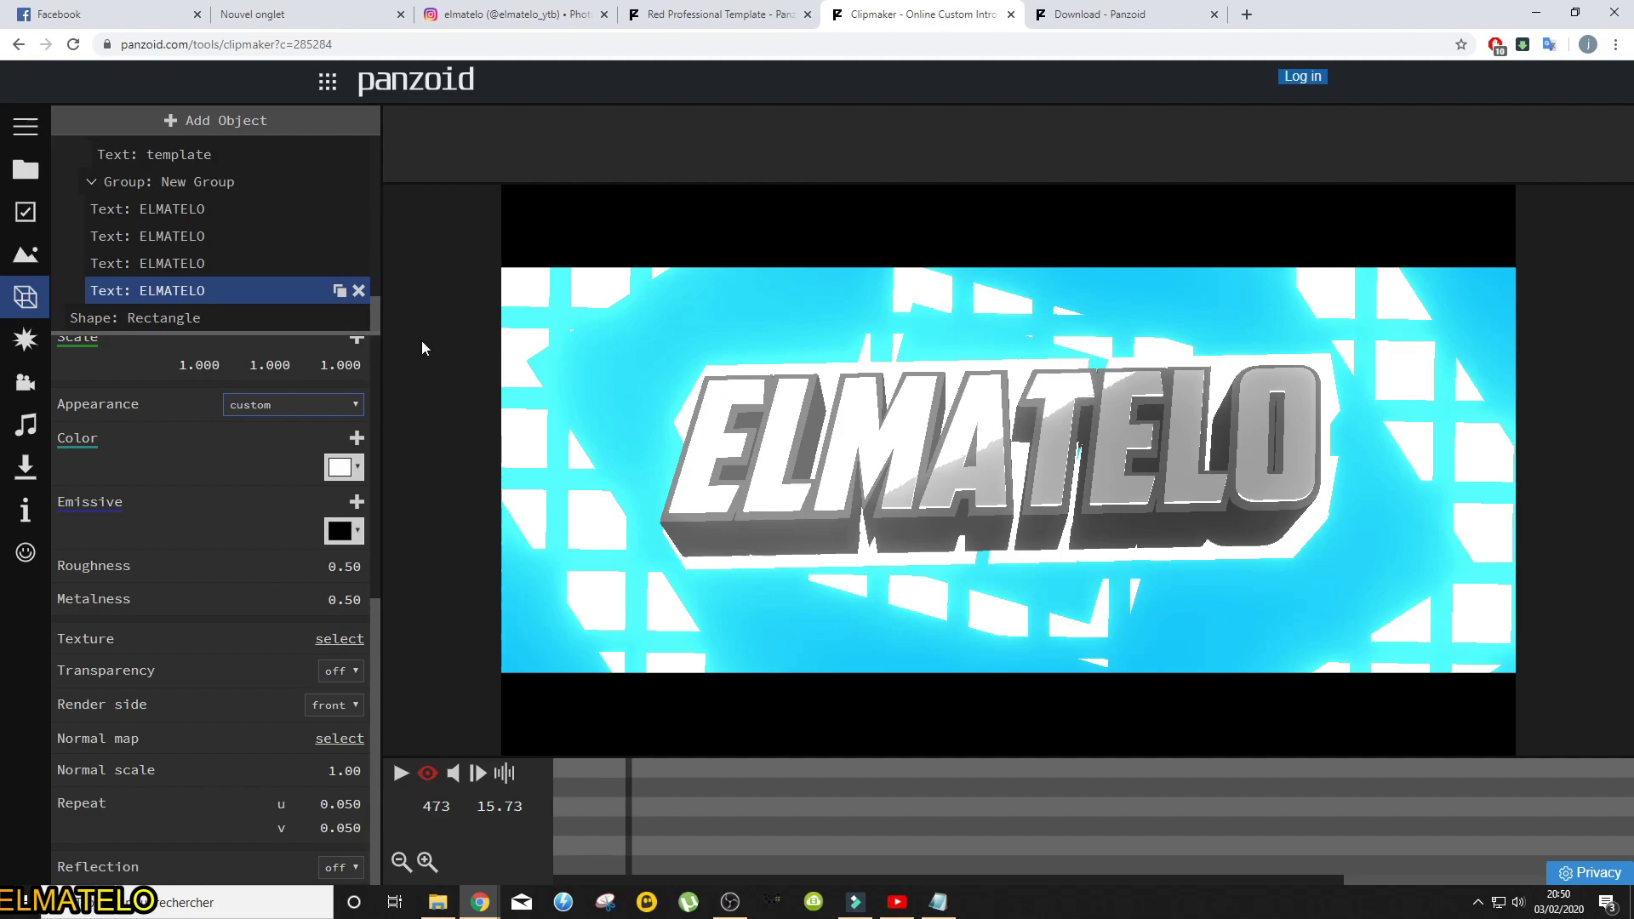
# Select a different render mode, render the intro as .mkv (vp8/opus), and download the finished video.
pyautogui.click(26, 467)
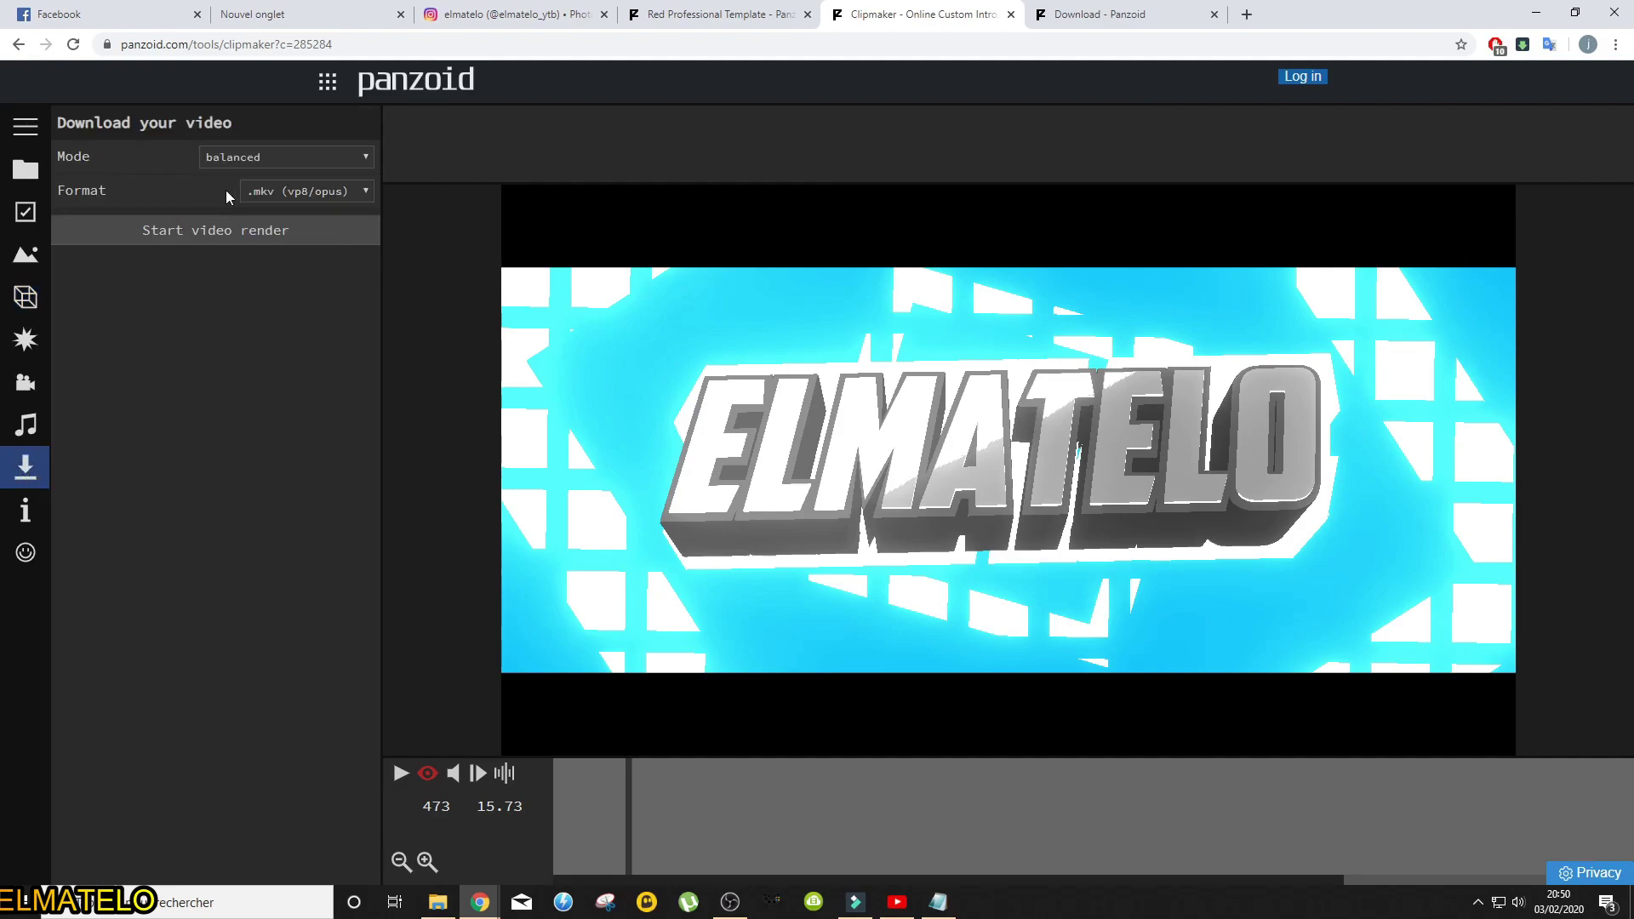
pyautogui.click(259, 159)
pyautogui.click(264, 228)
pyautogui.click(235, 232)
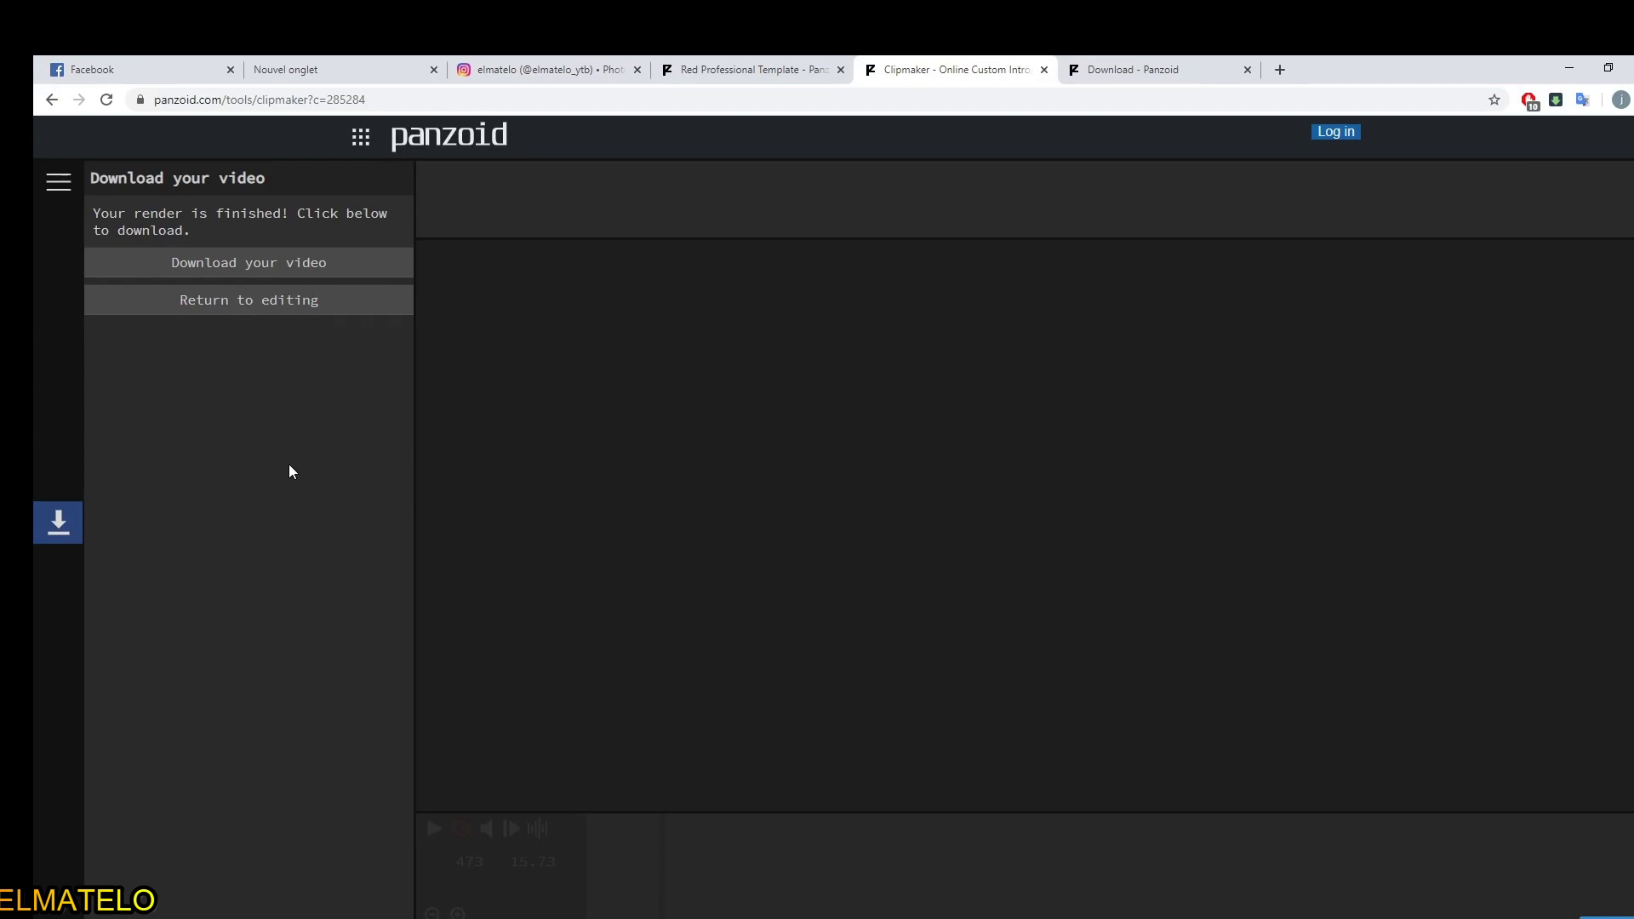
pyautogui.click(252, 271)
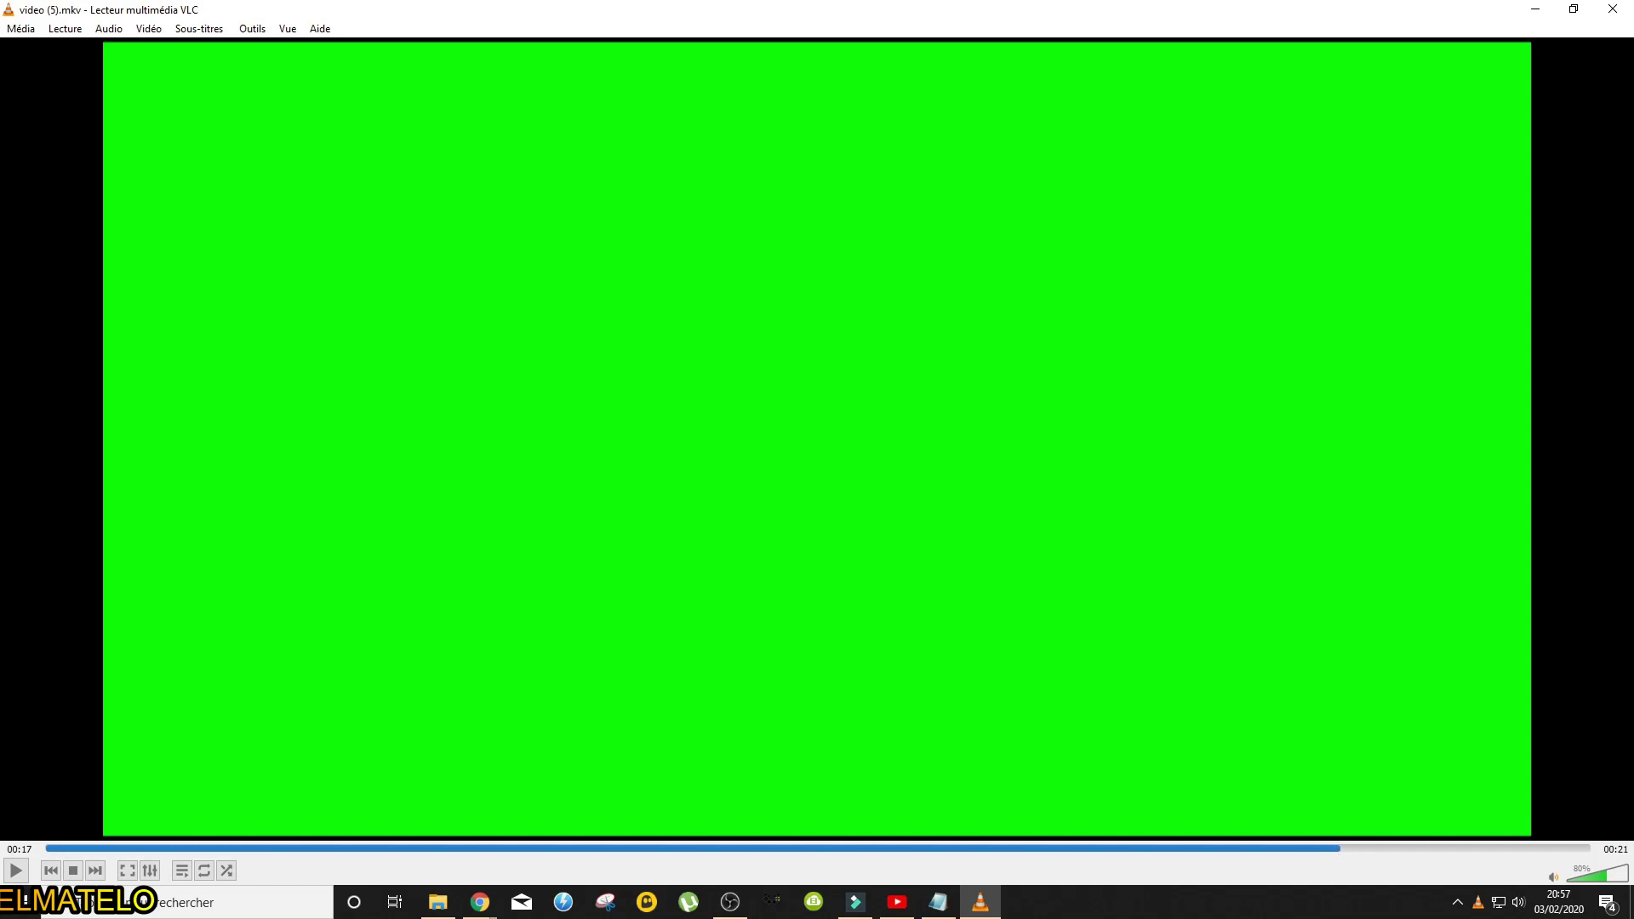
# Minimize the VLC window showing video (5).mkv to return to Panzoid in Chrome.
pyautogui.moveTo(860, 915)
pyautogui.click(1536, 9)
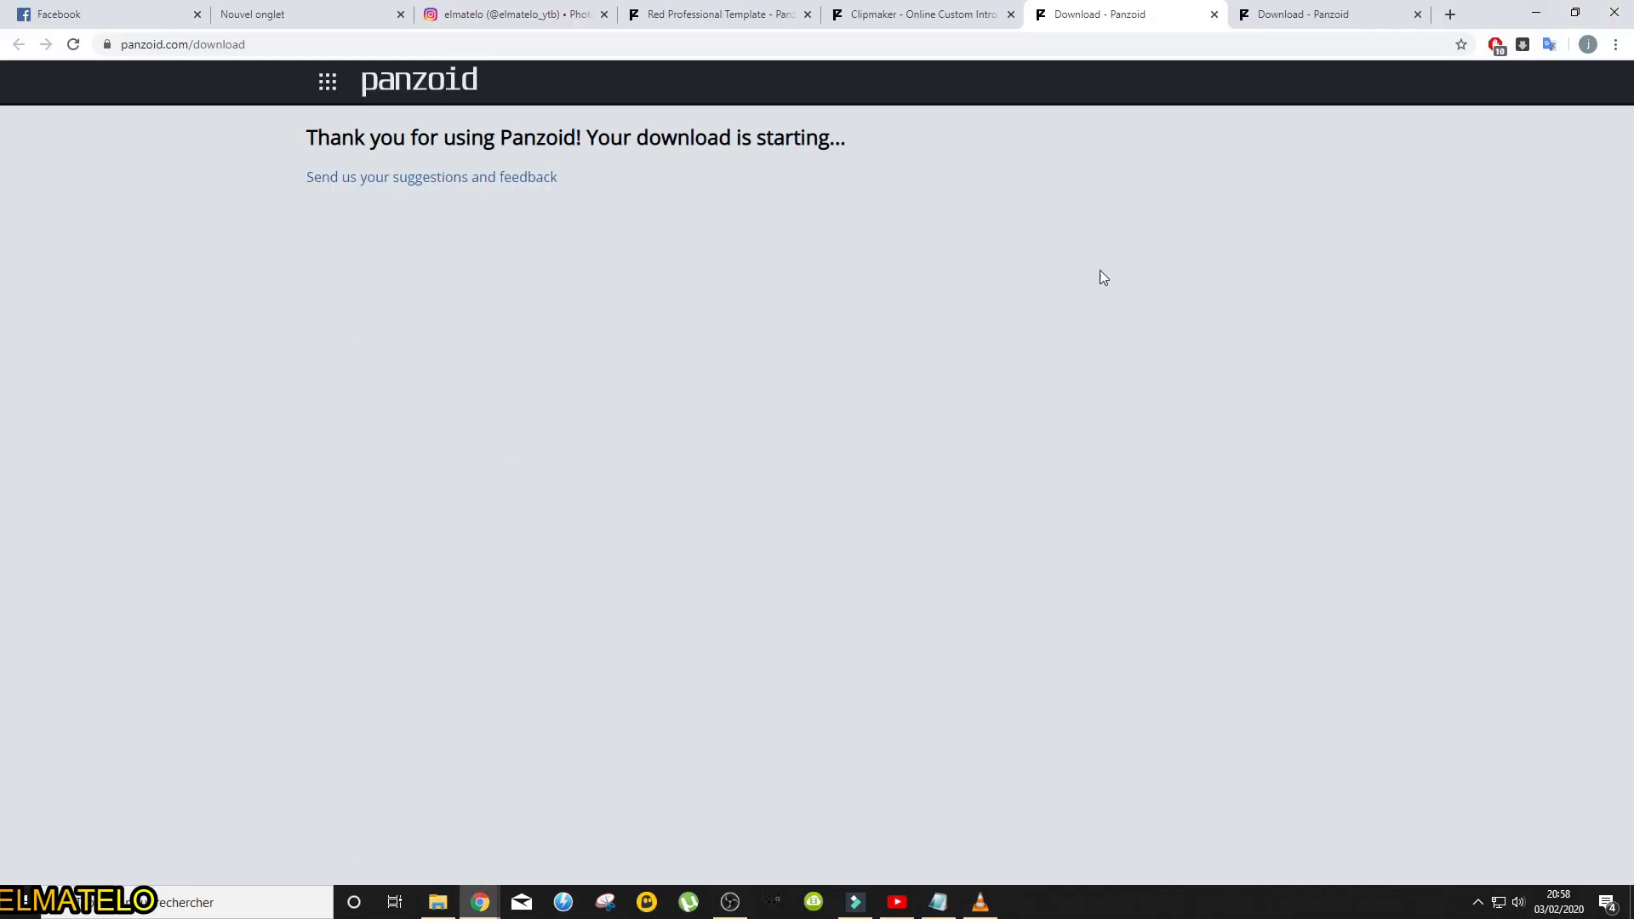